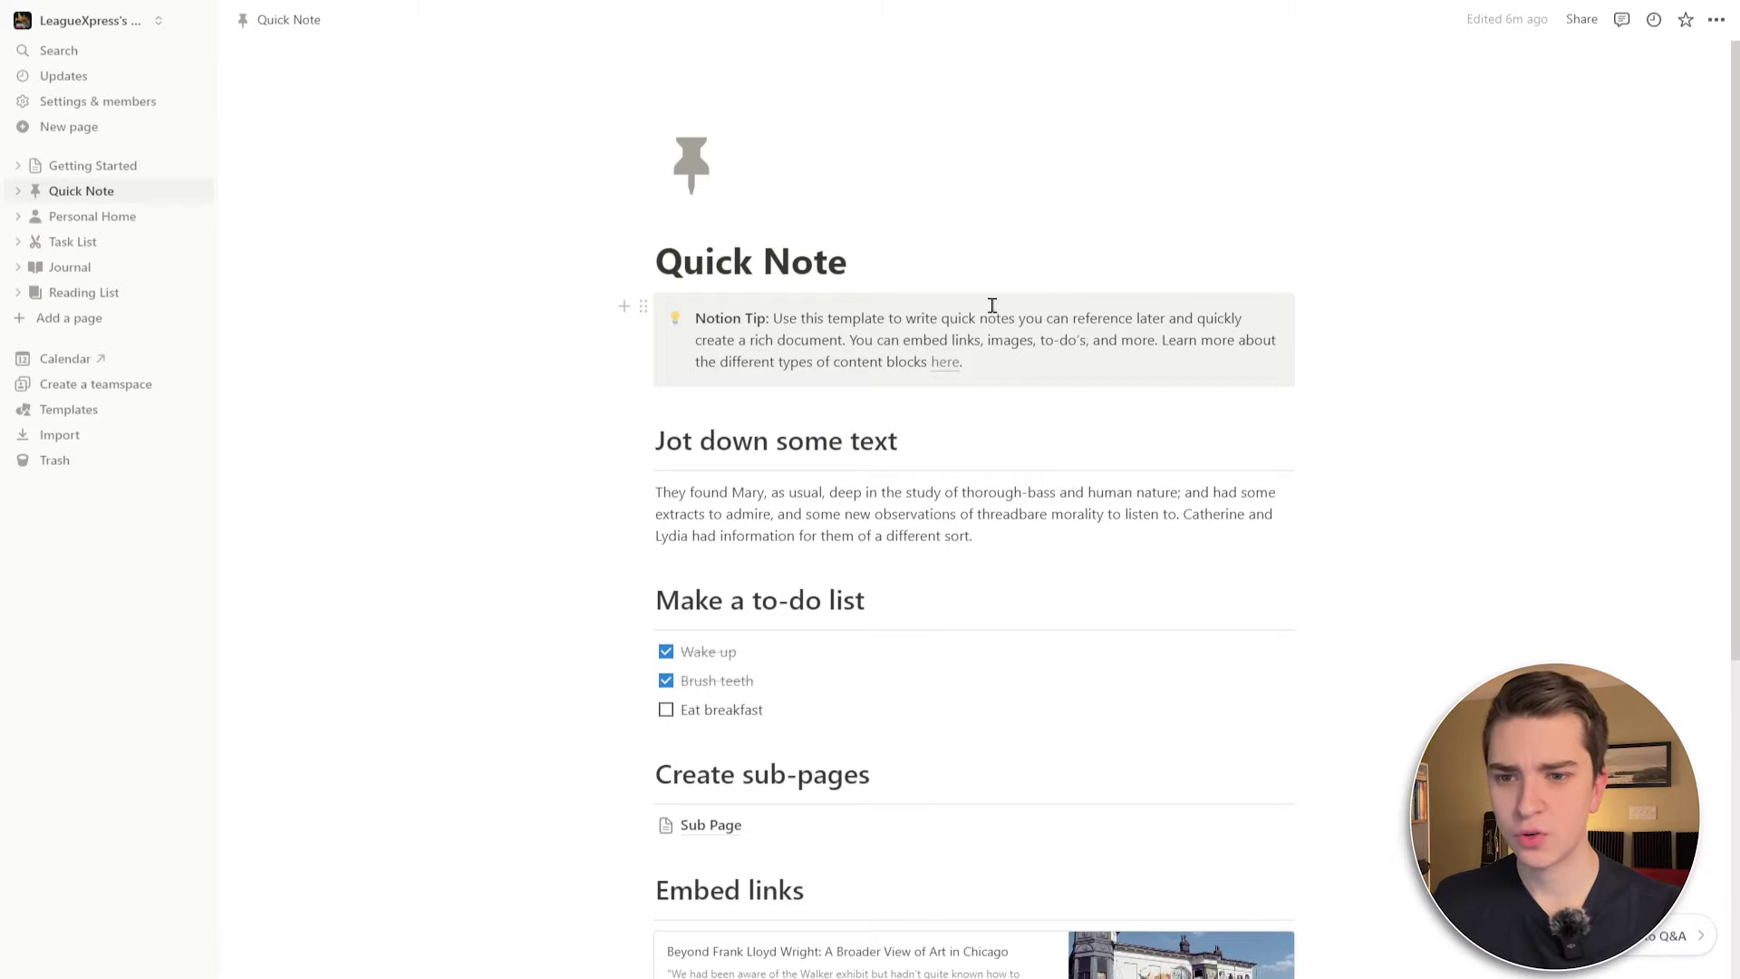
Look over the Quick Note page's sections and open the Movie List page inside Personal Home
scroll(993, 306, "down", 5)
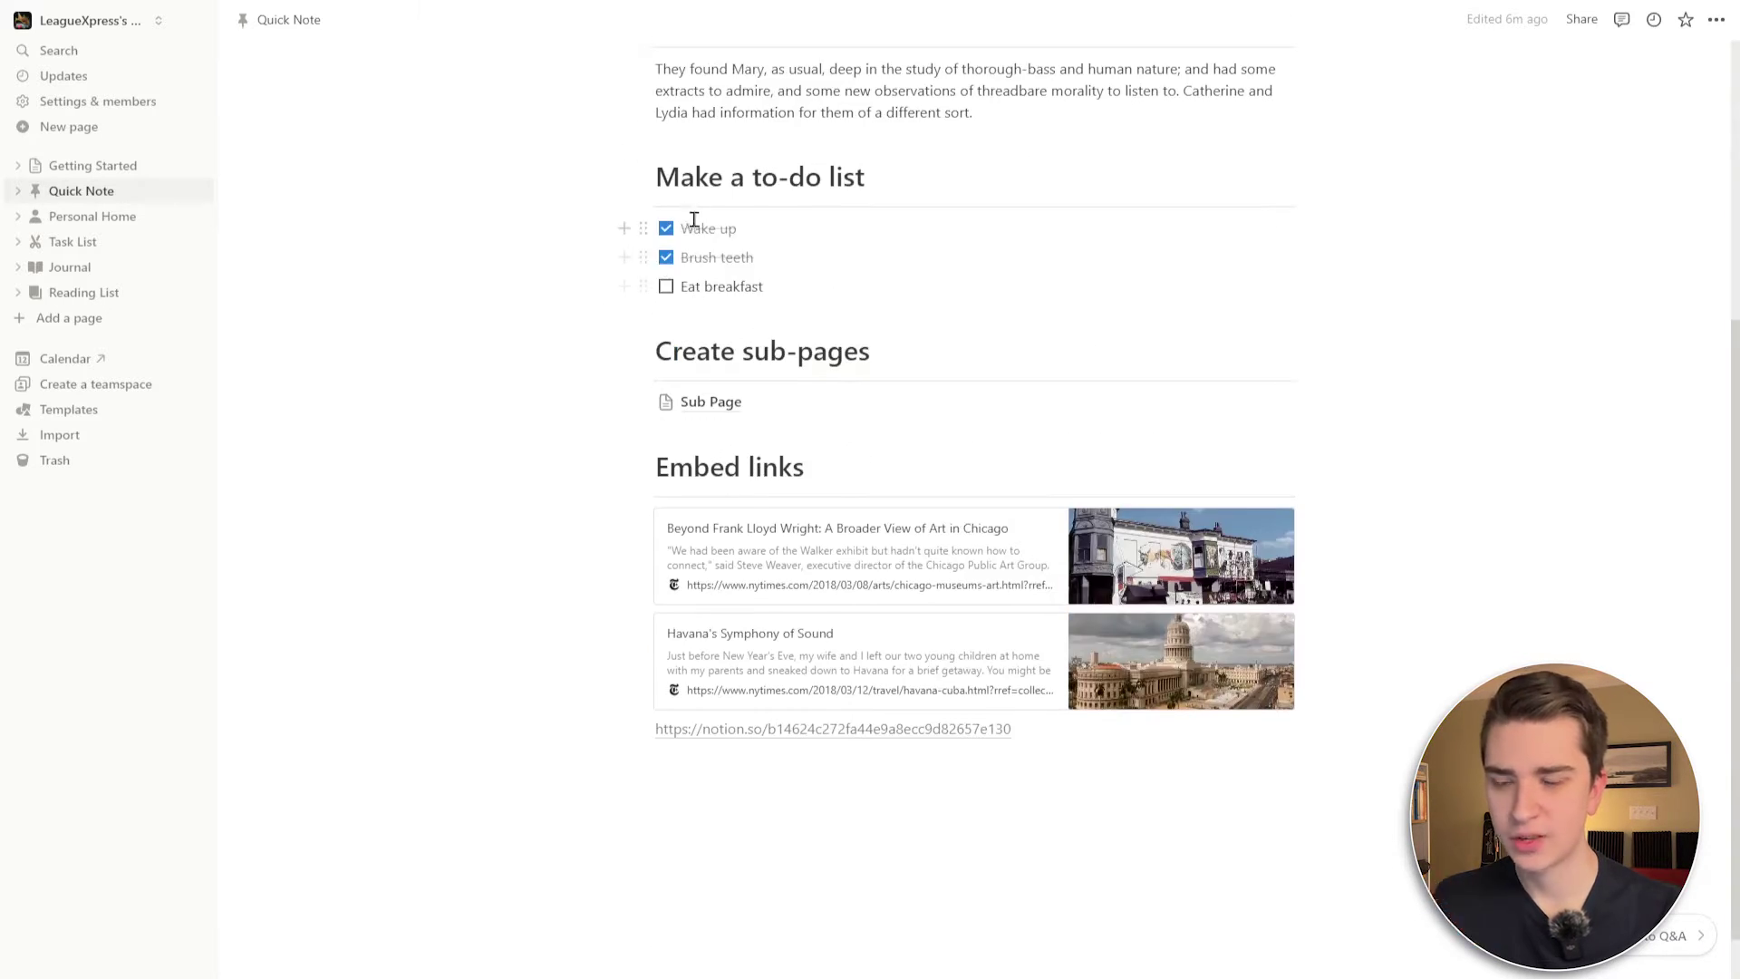
scroll(725, 362, "down", 1)
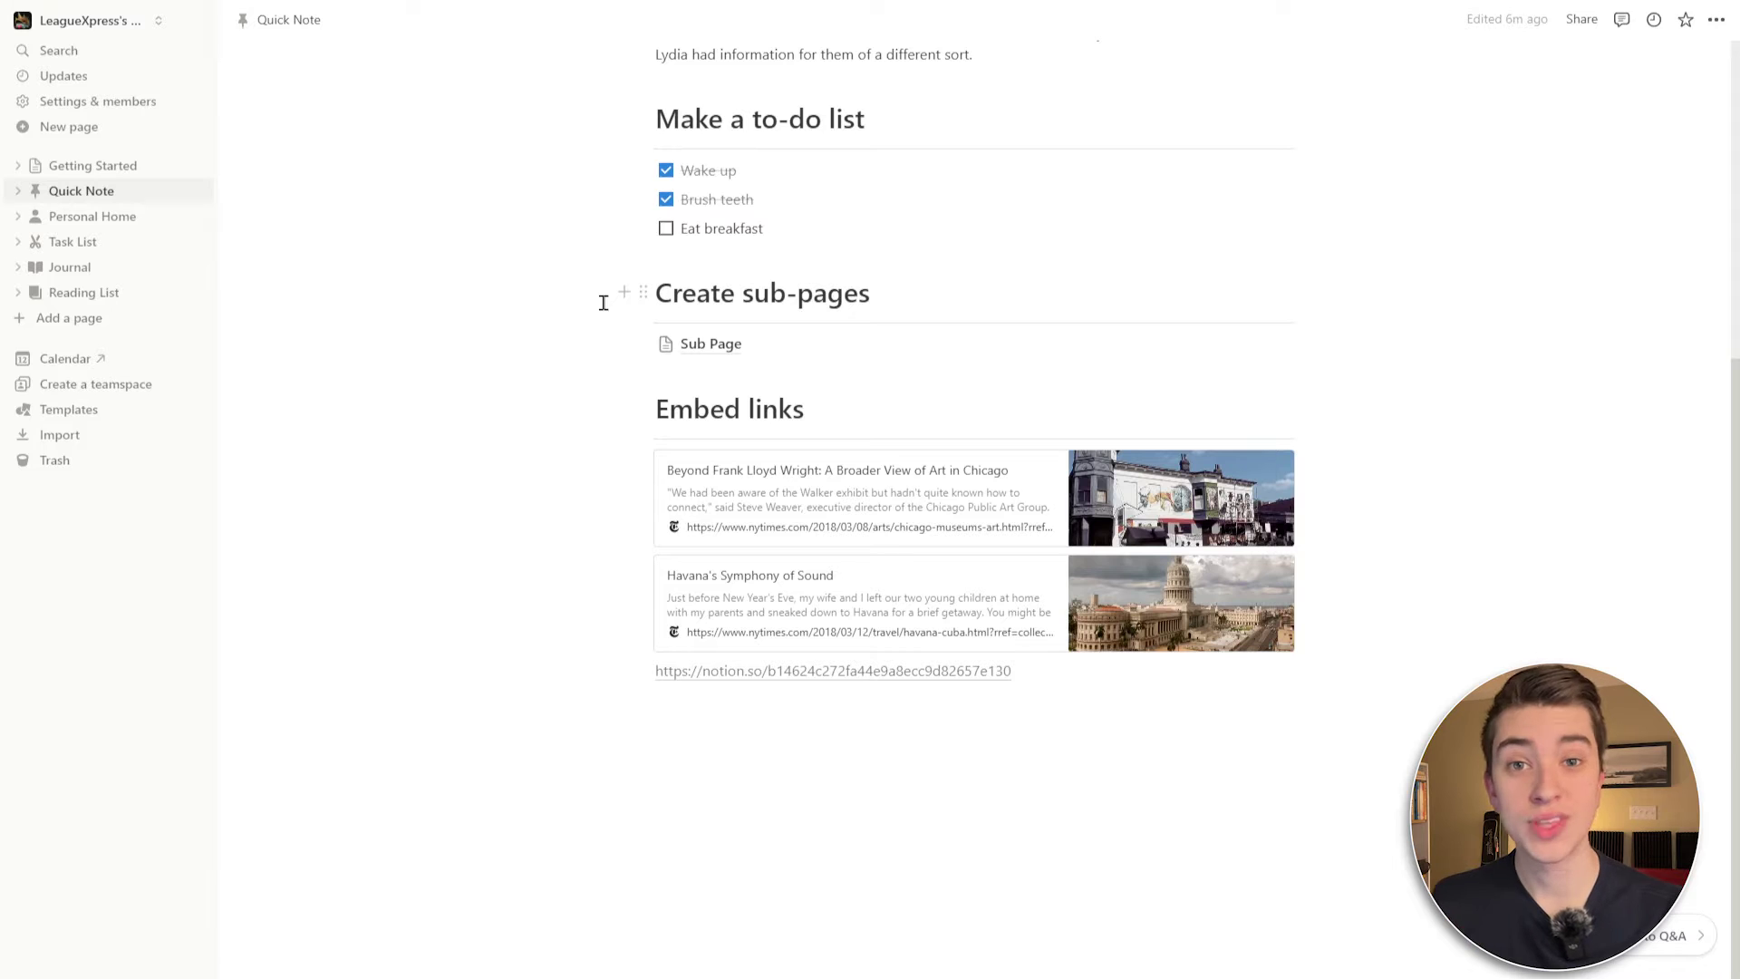
left_click(87, 217)
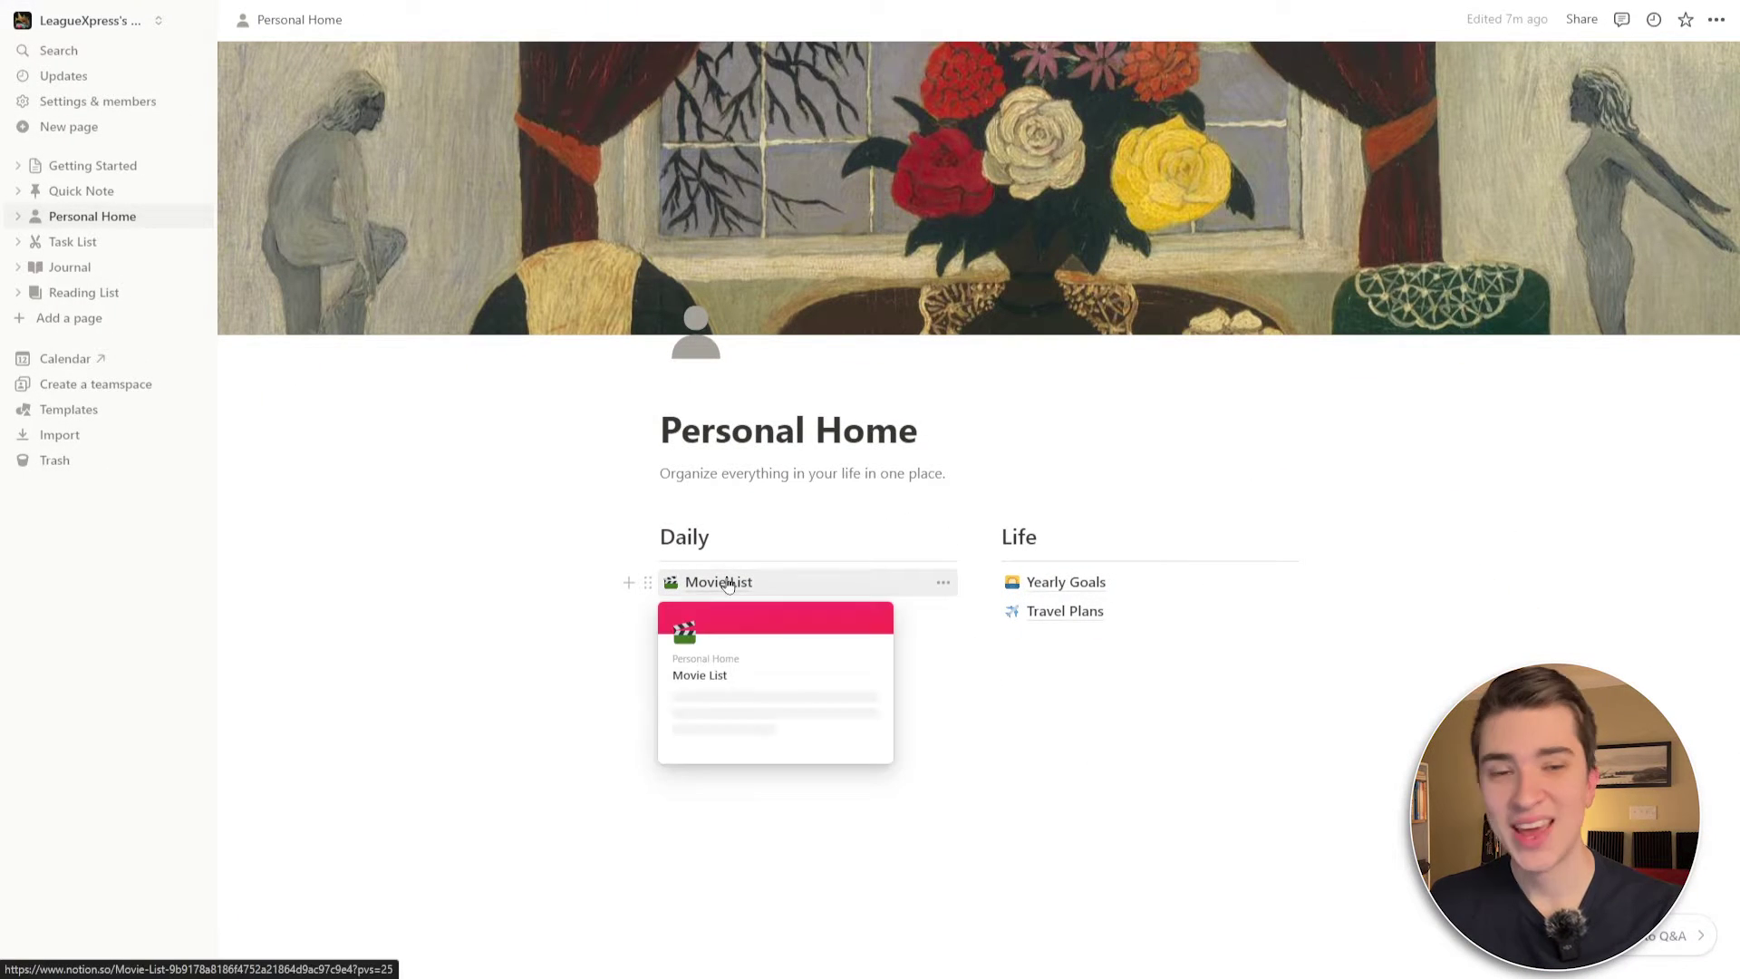
left_click(729, 585)
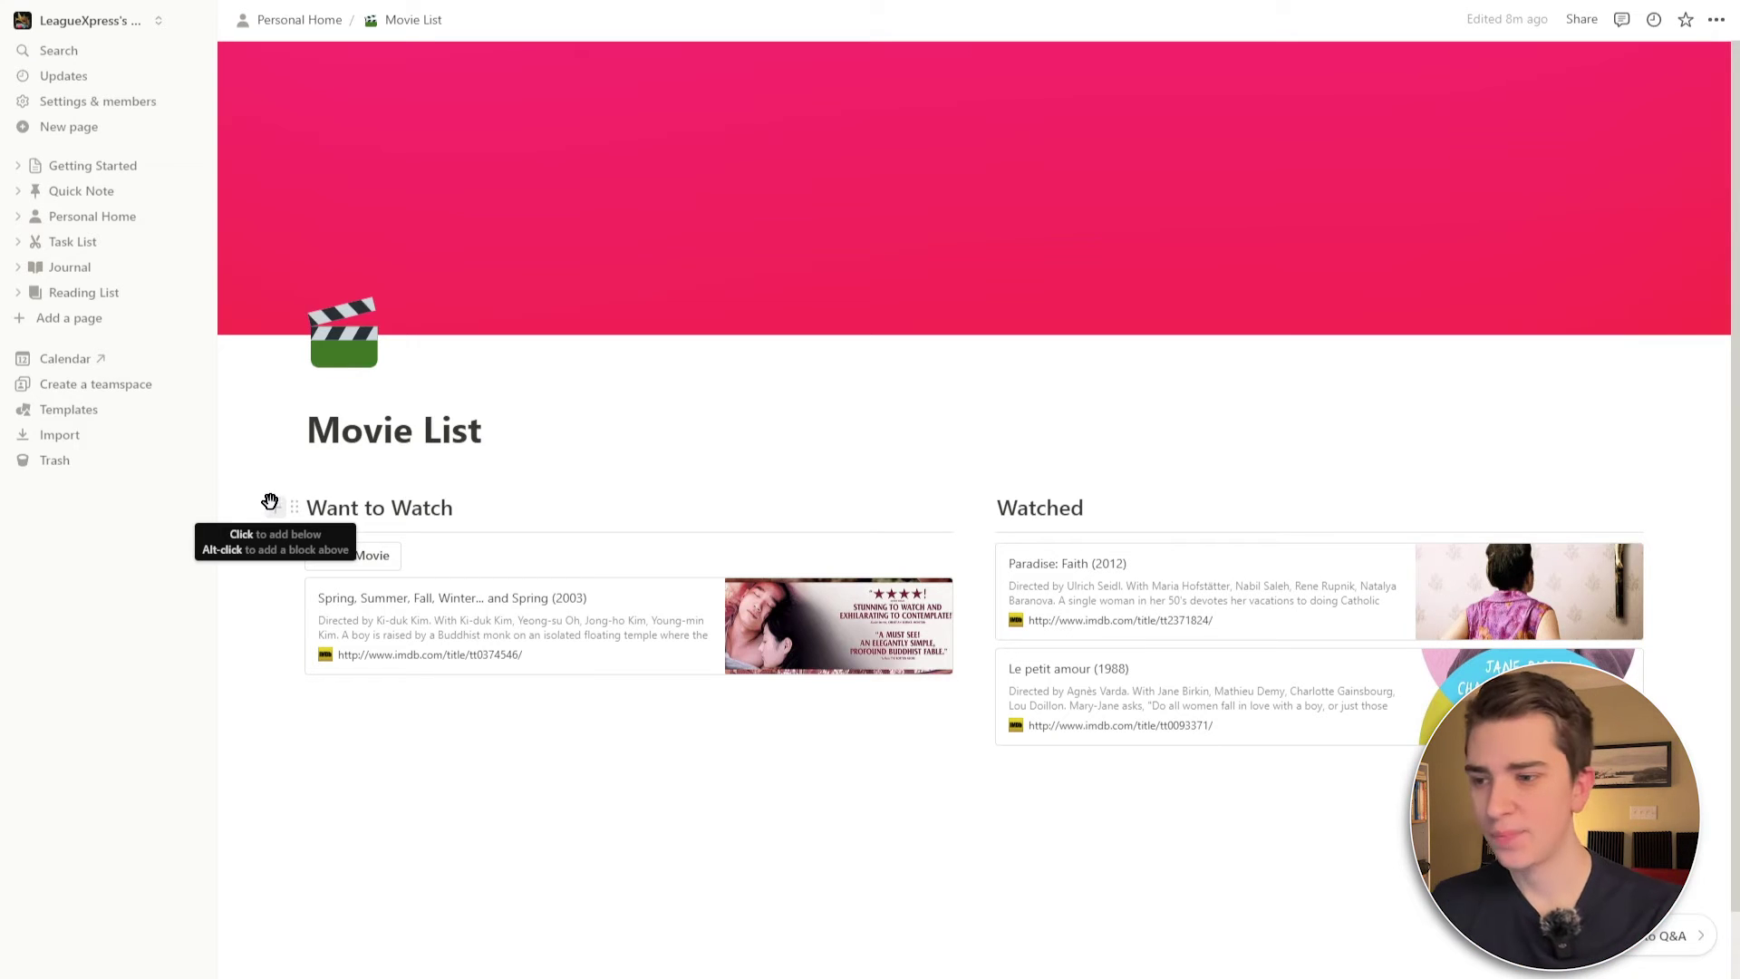
Insert an empty bulleted list under the Want to Watch heading
scroll(501, 521, "down", 1)
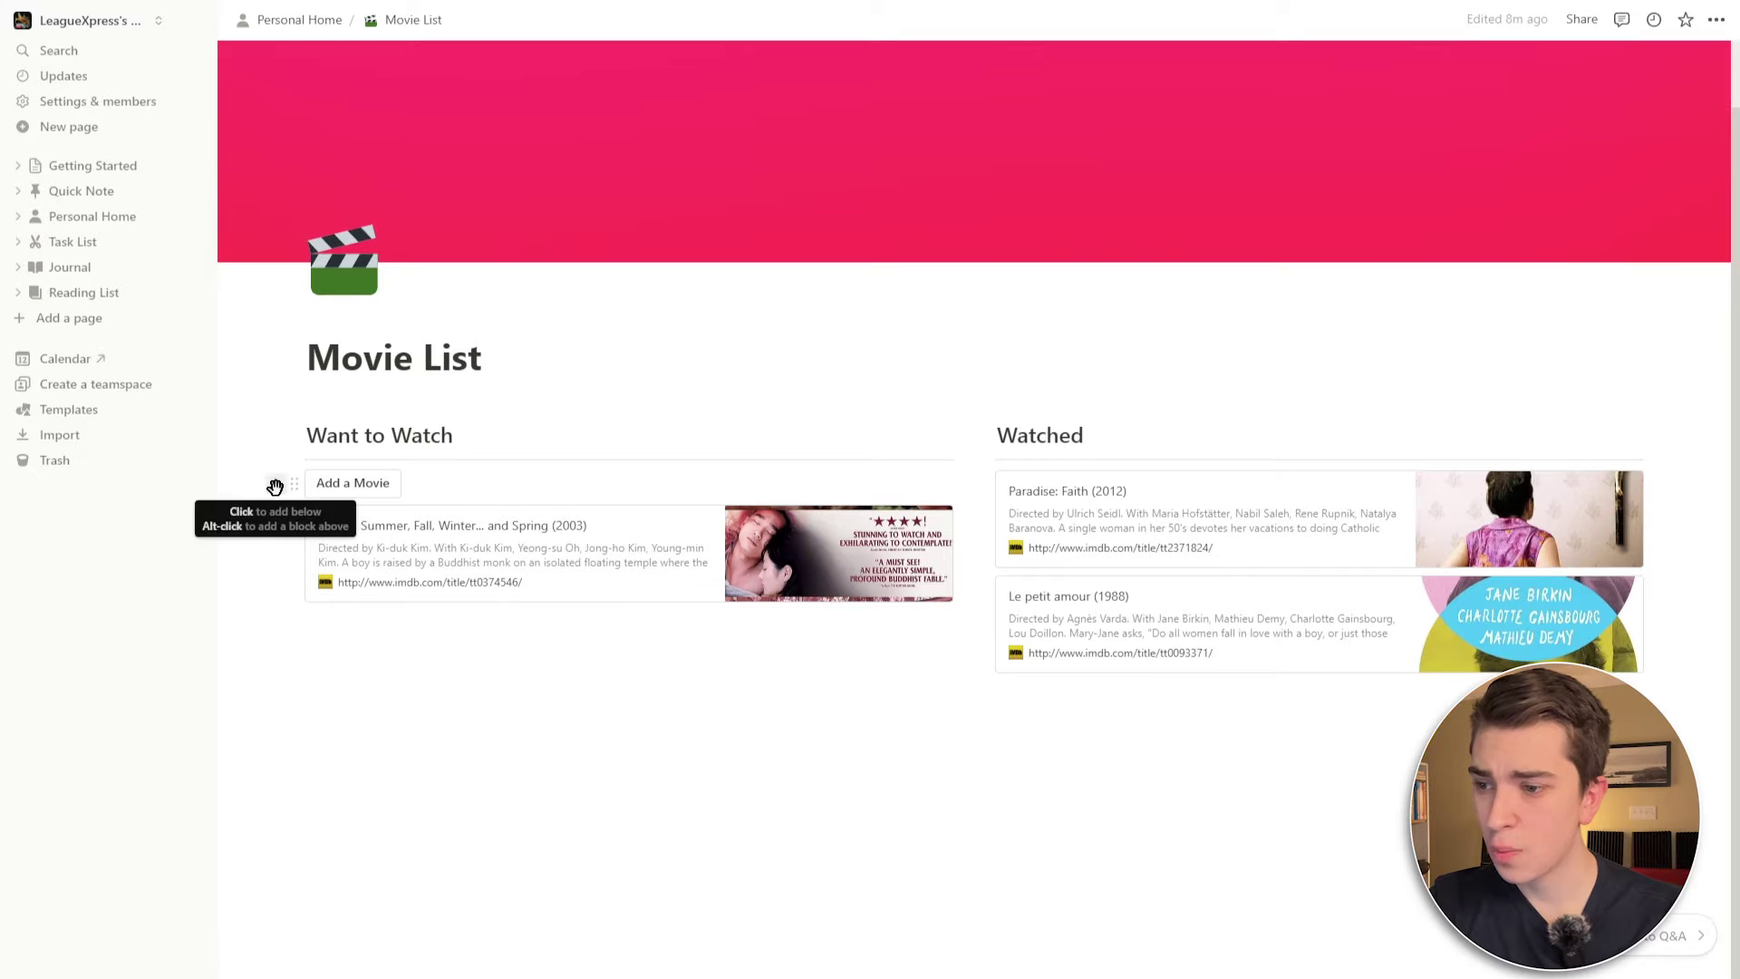
left_click(274, 485)
scroll(567, 683, "down", 2)
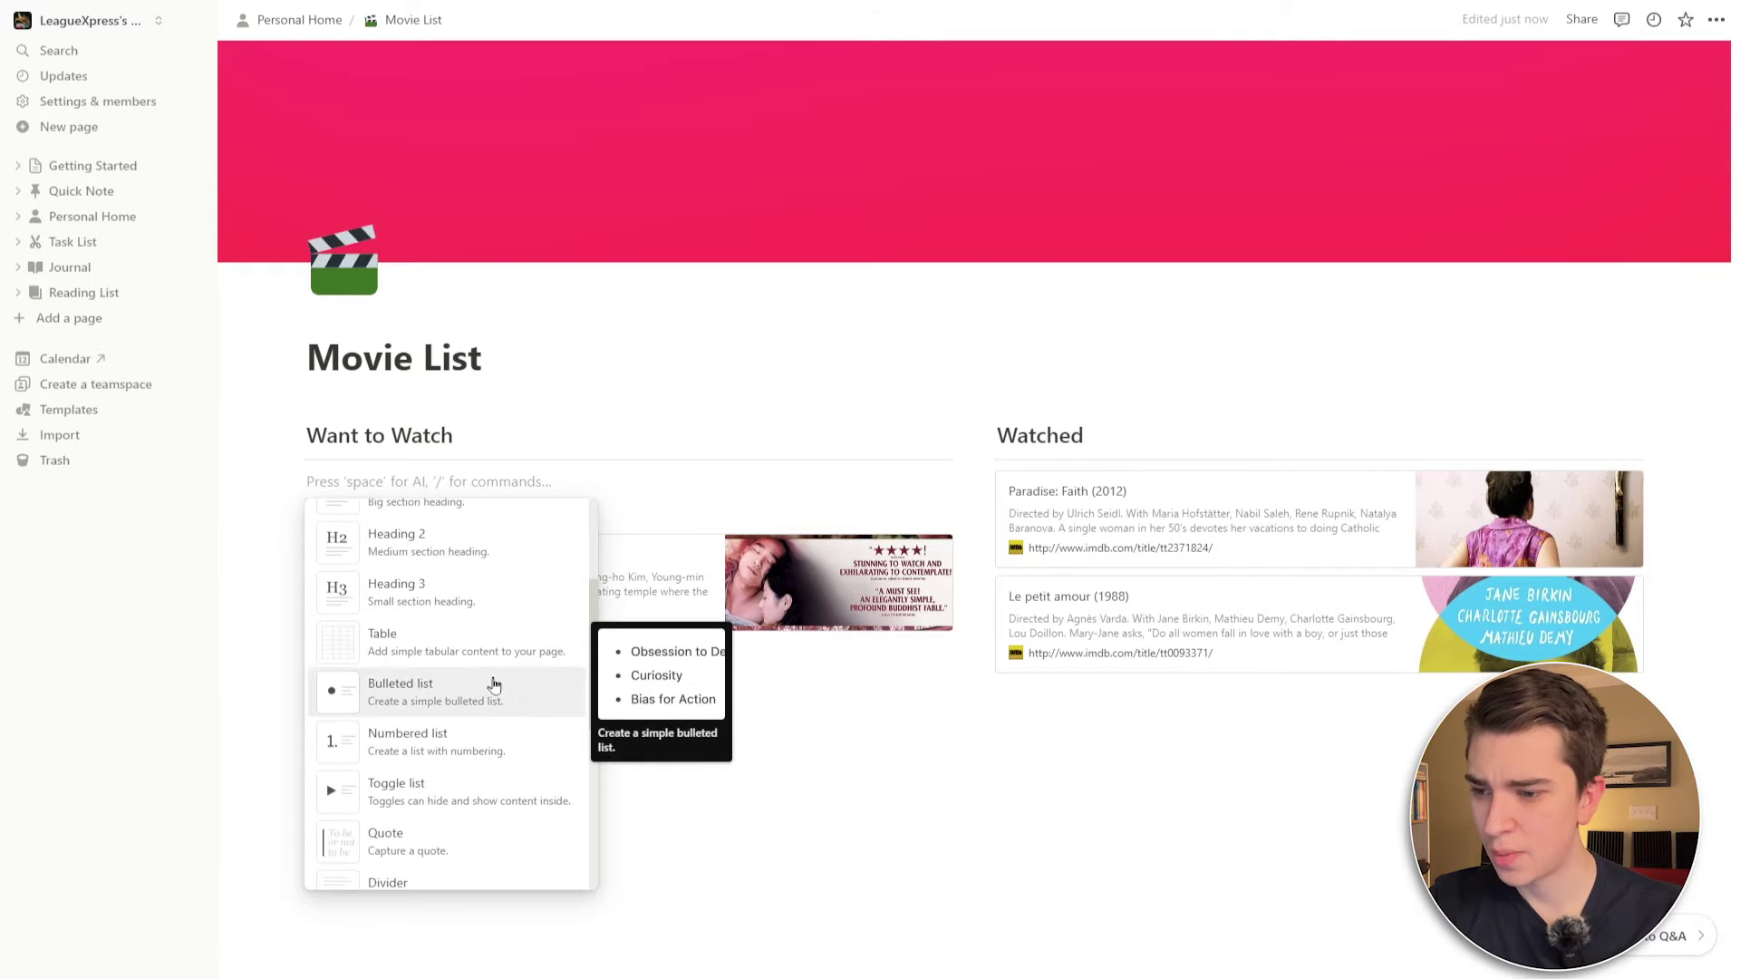
left_click(464, 683)
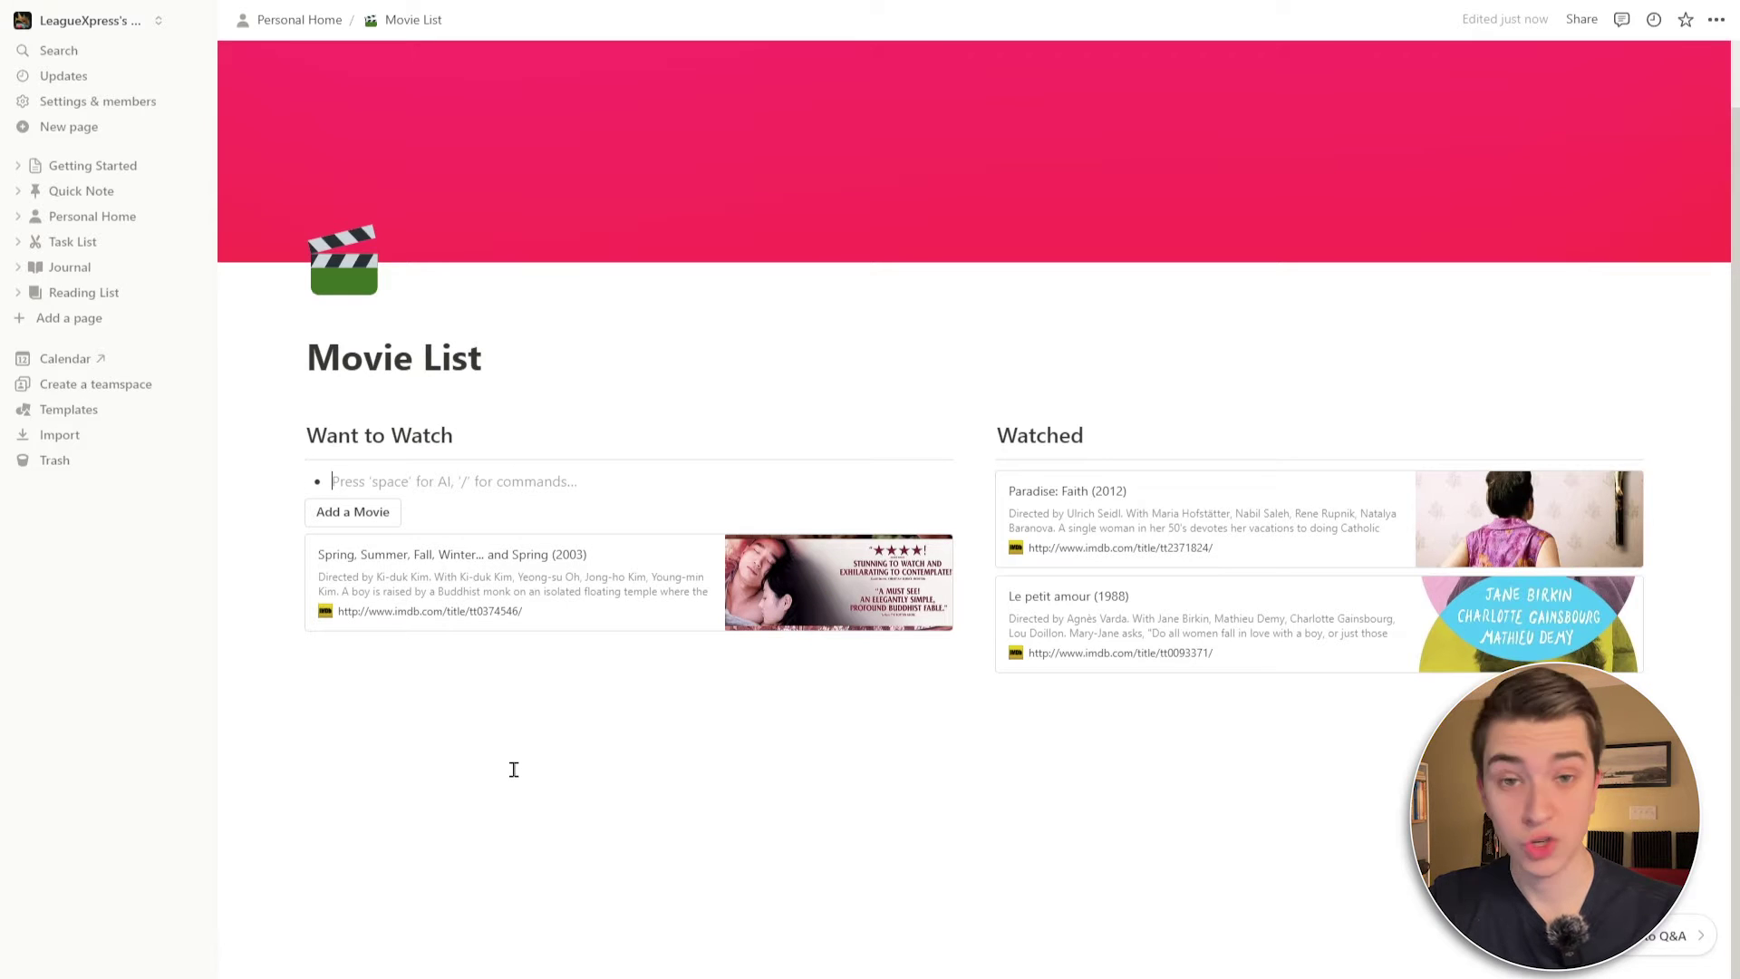
left_click(392, 751)
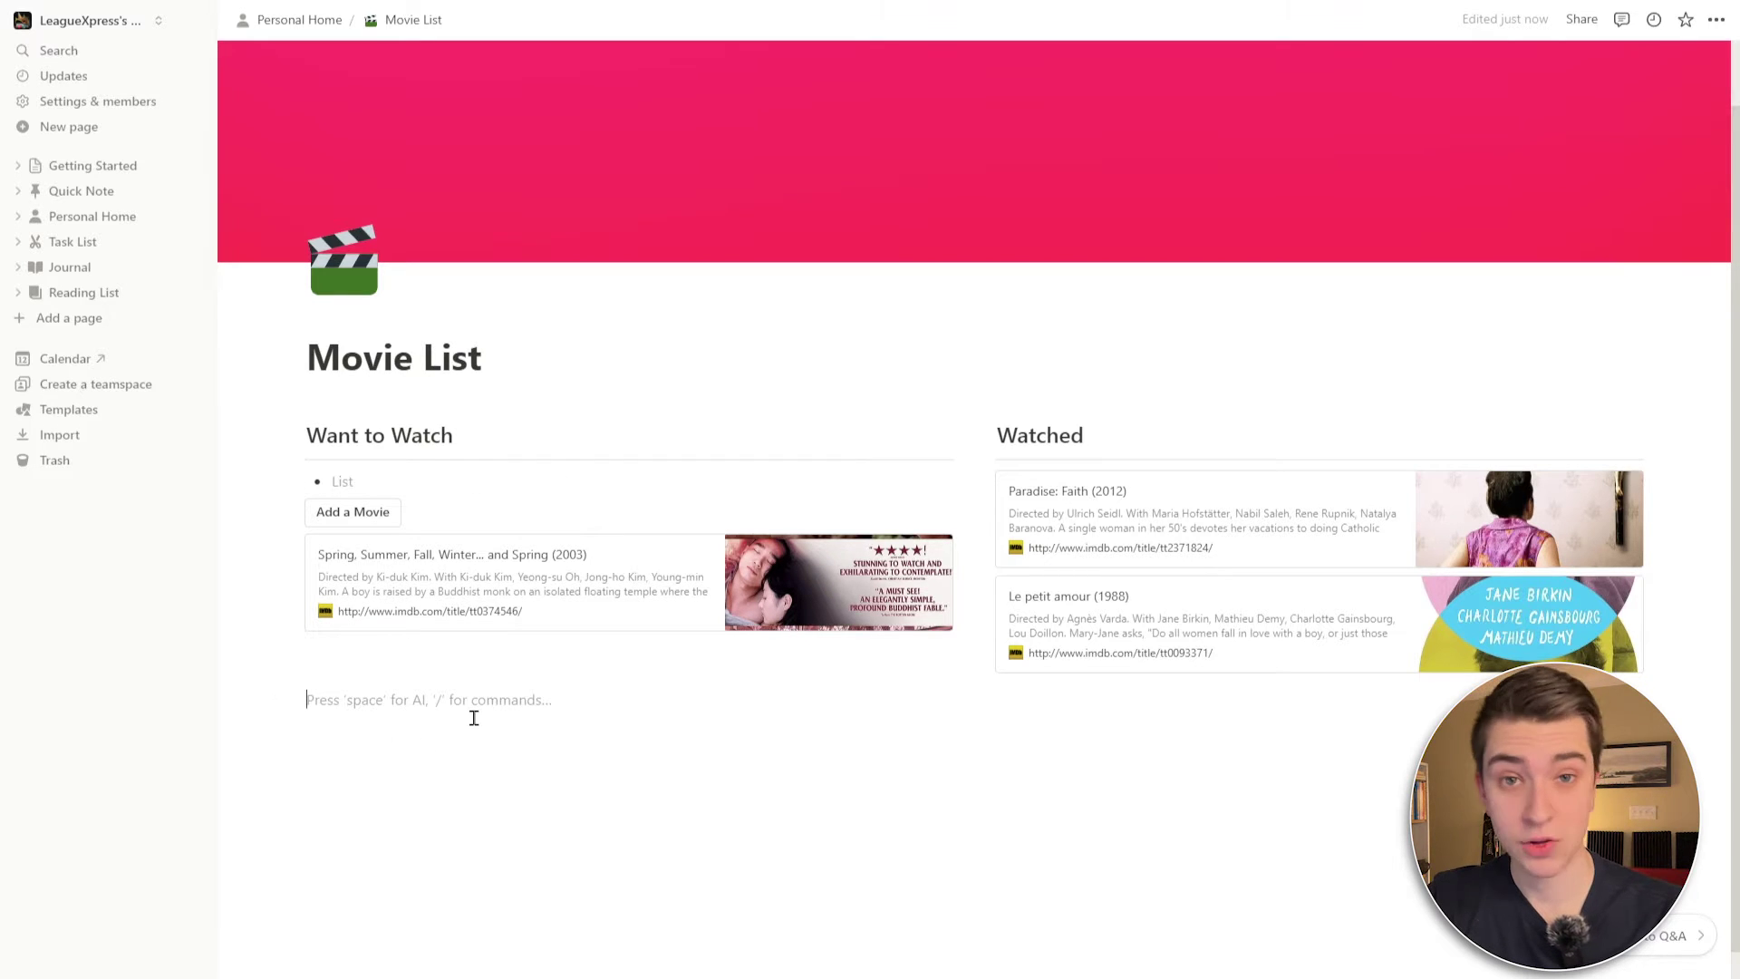
type("/")
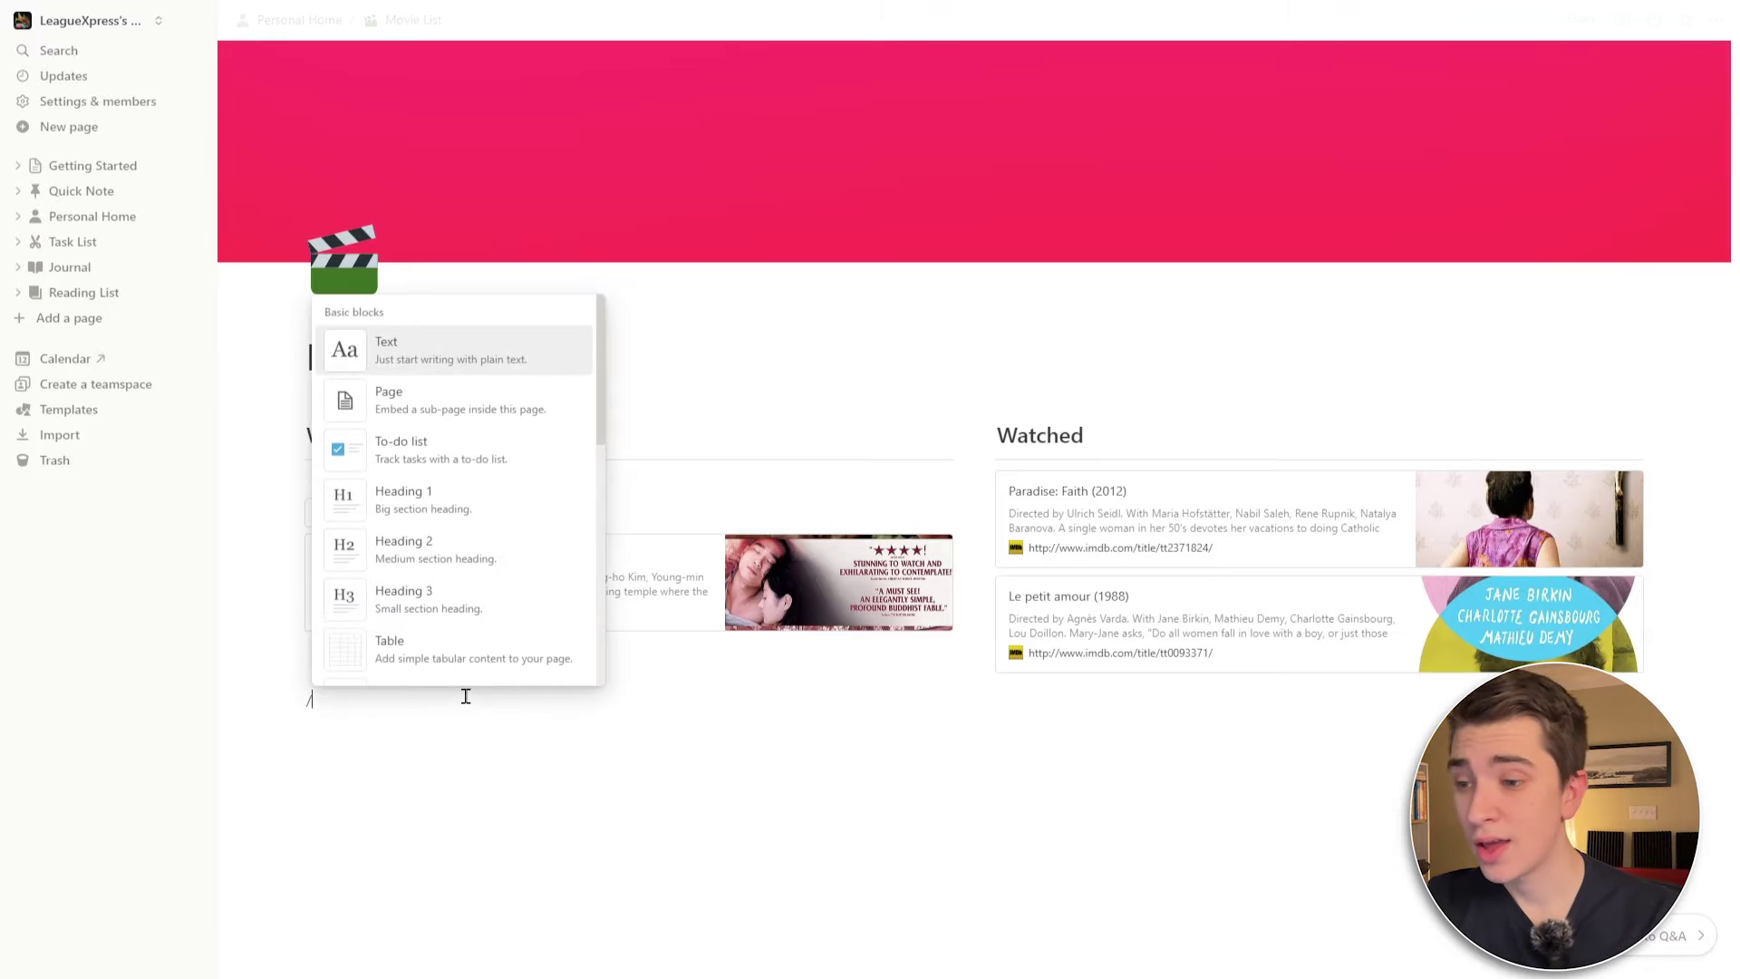
scroll(526, 445, "down", 5)
scroll(493, 466, "down", 5)
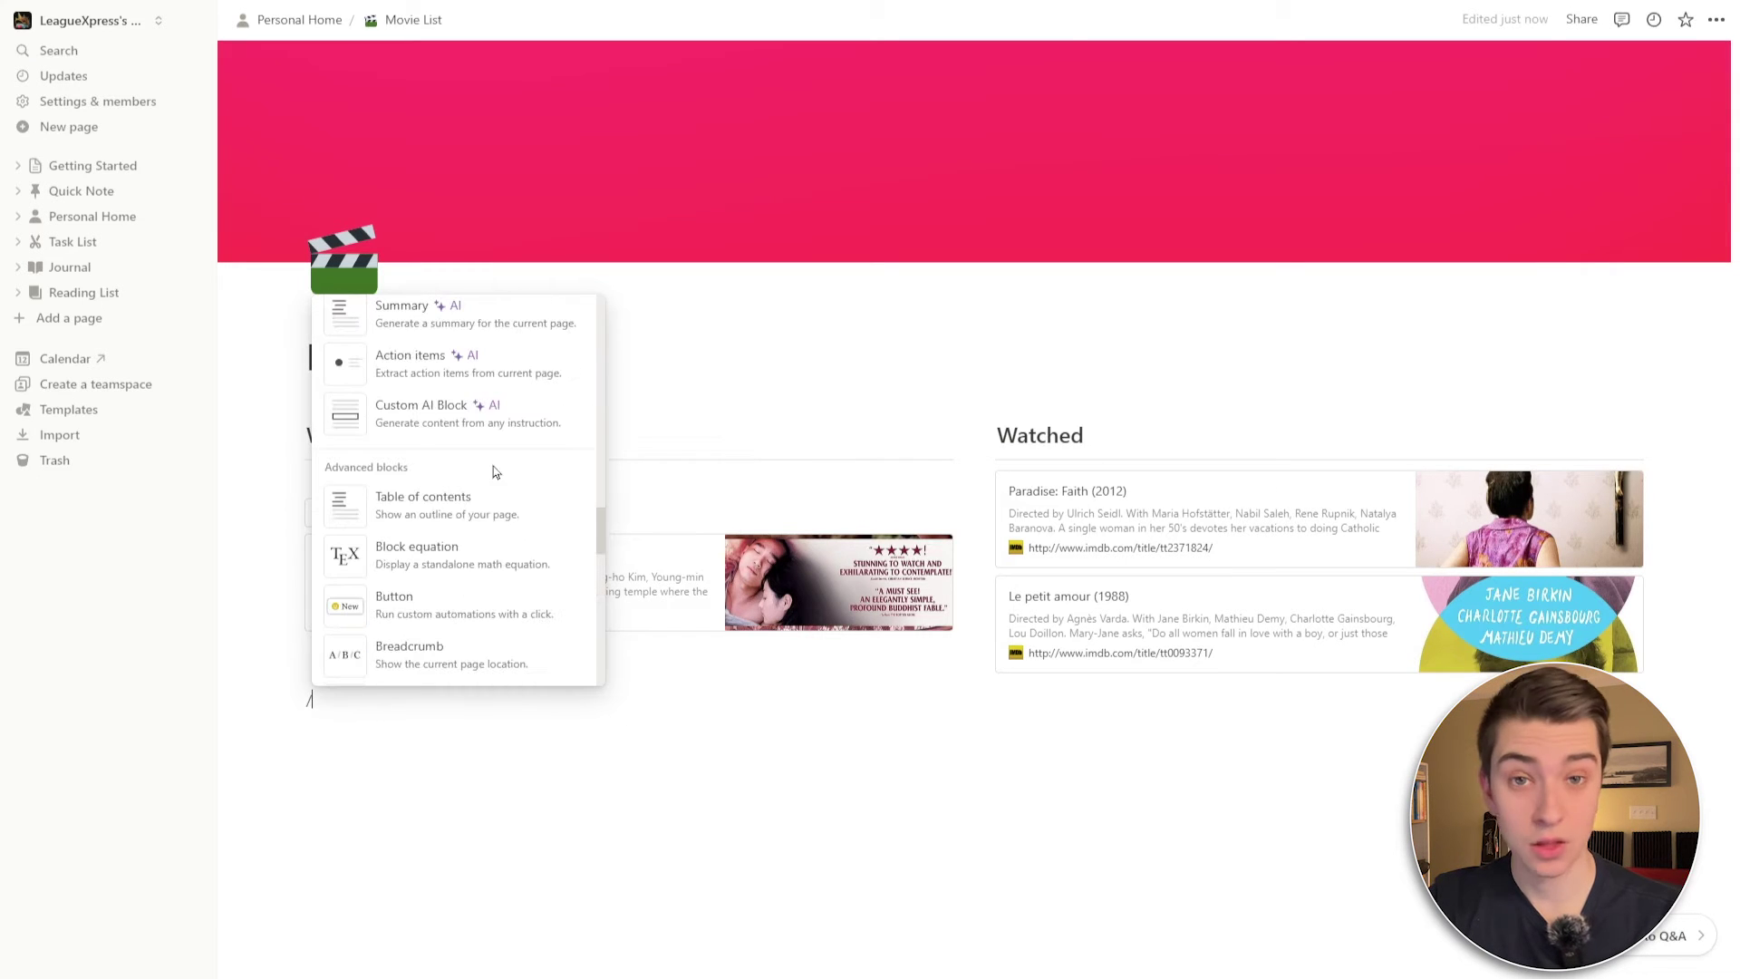
key("BackSpace")
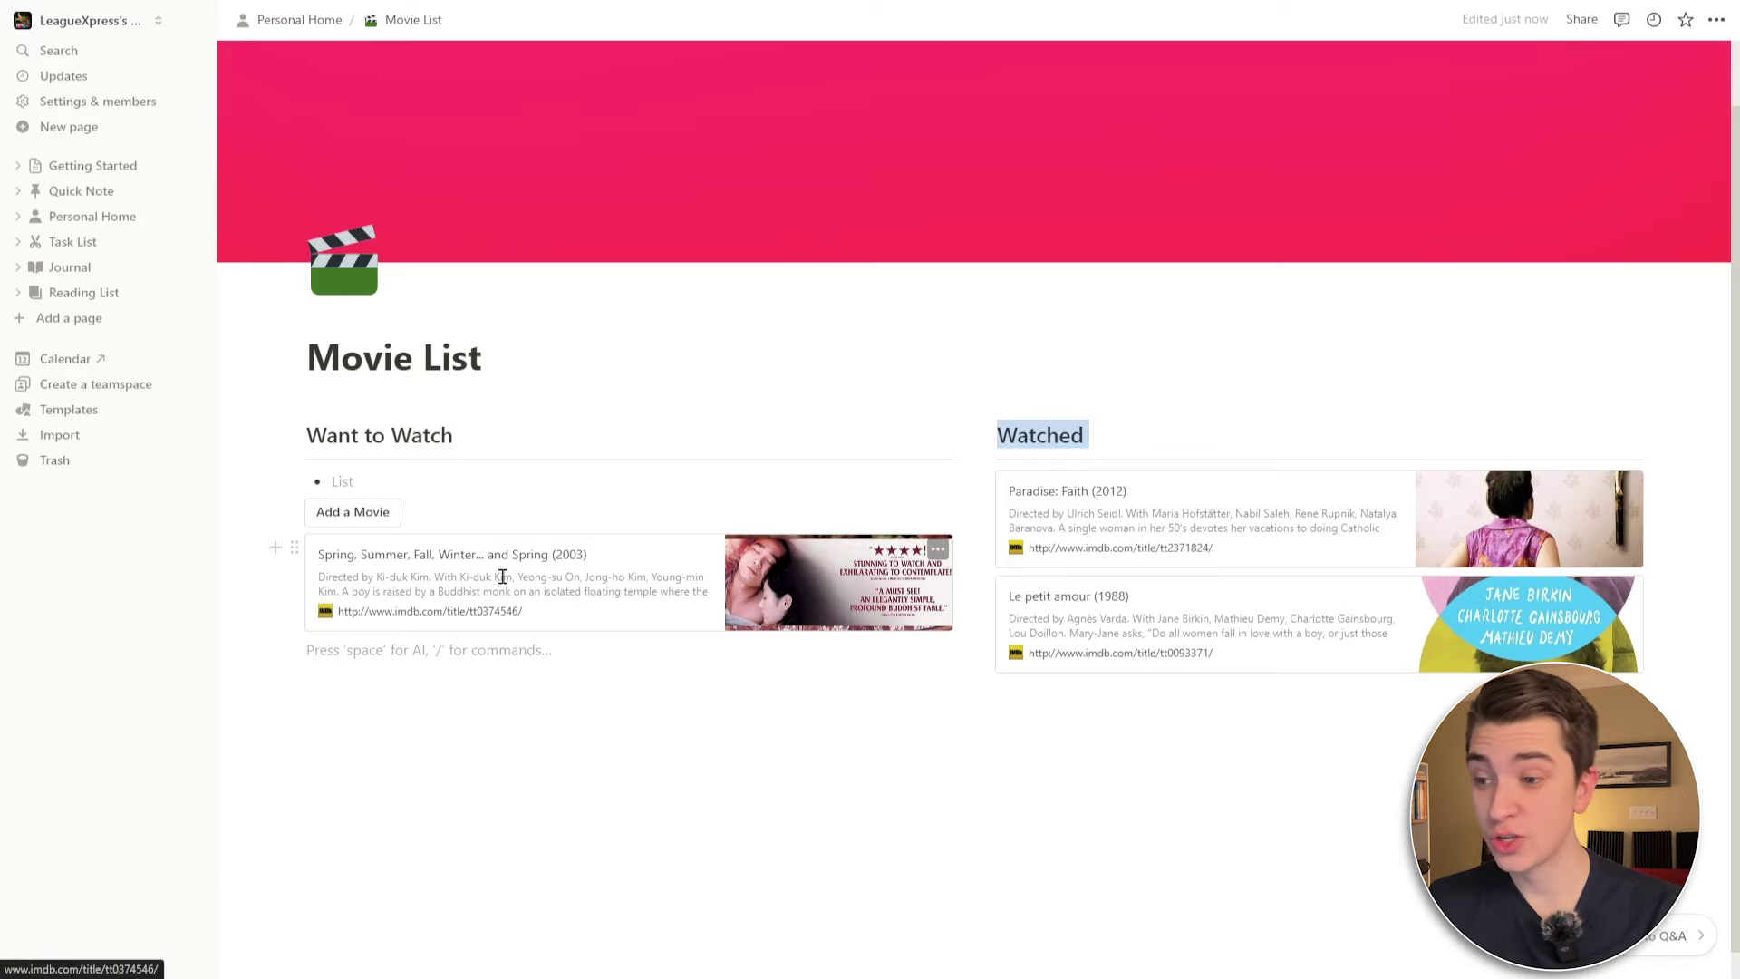
Delete the whole Want to Watch section from the Movie List page, including its heading, list, Add a Movie button and movie bookmark
left_click(958, 633)
left_click_drag(959, 639, 974, 467)
left_click_drag(953, 406, 737, 611)
key("BackSpace")
Insert a calendar view in the emptied column beside Watched, using a new database as its data source
left_click(466, 453)
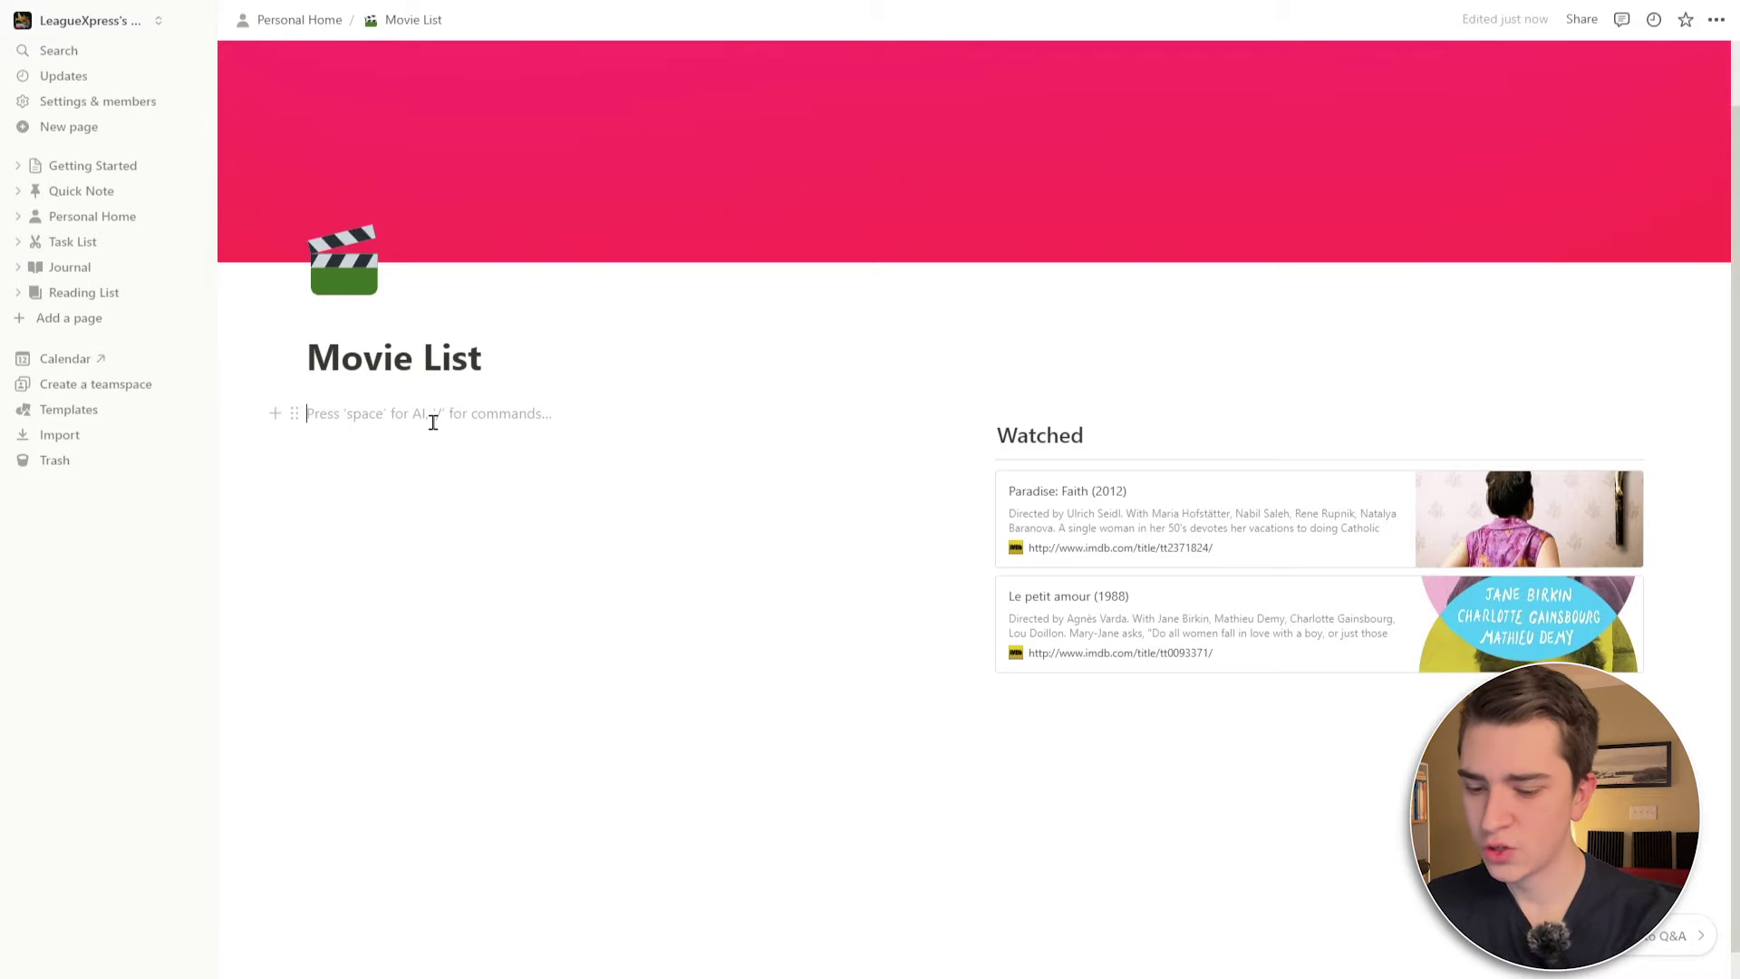
type("/")
scroll(453, 593, "down", 10)
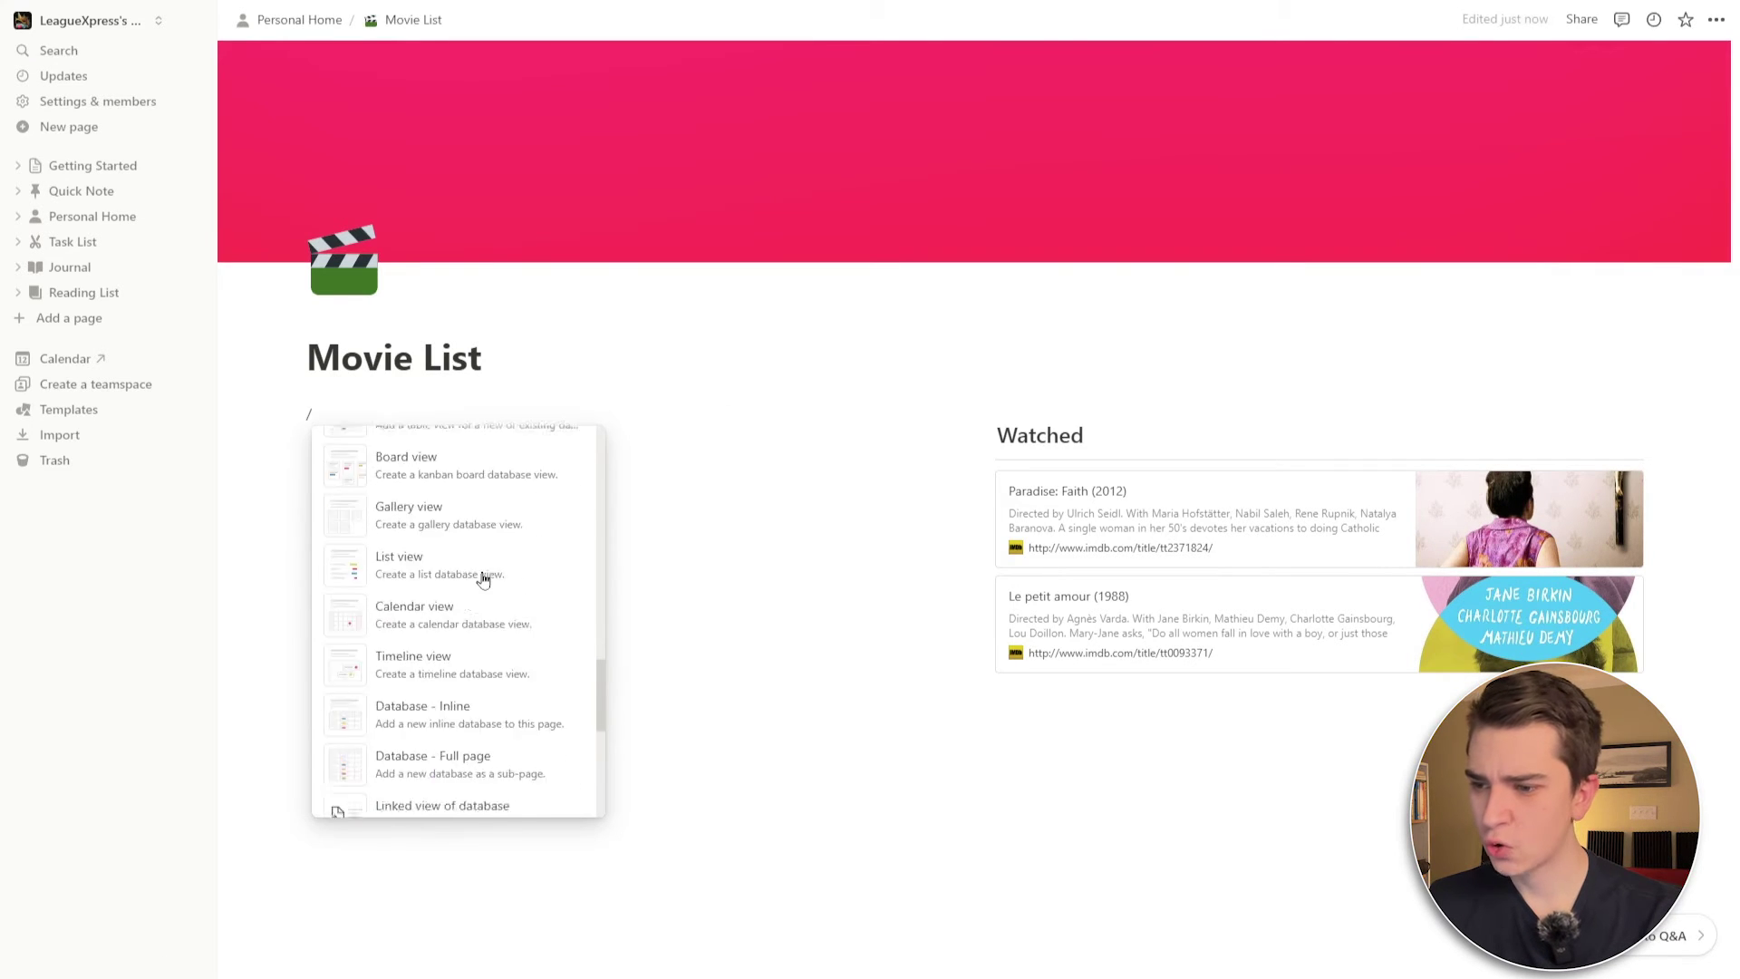
scroll(489, 578, "down", 3)
scroll(498, 575, "up", 3)
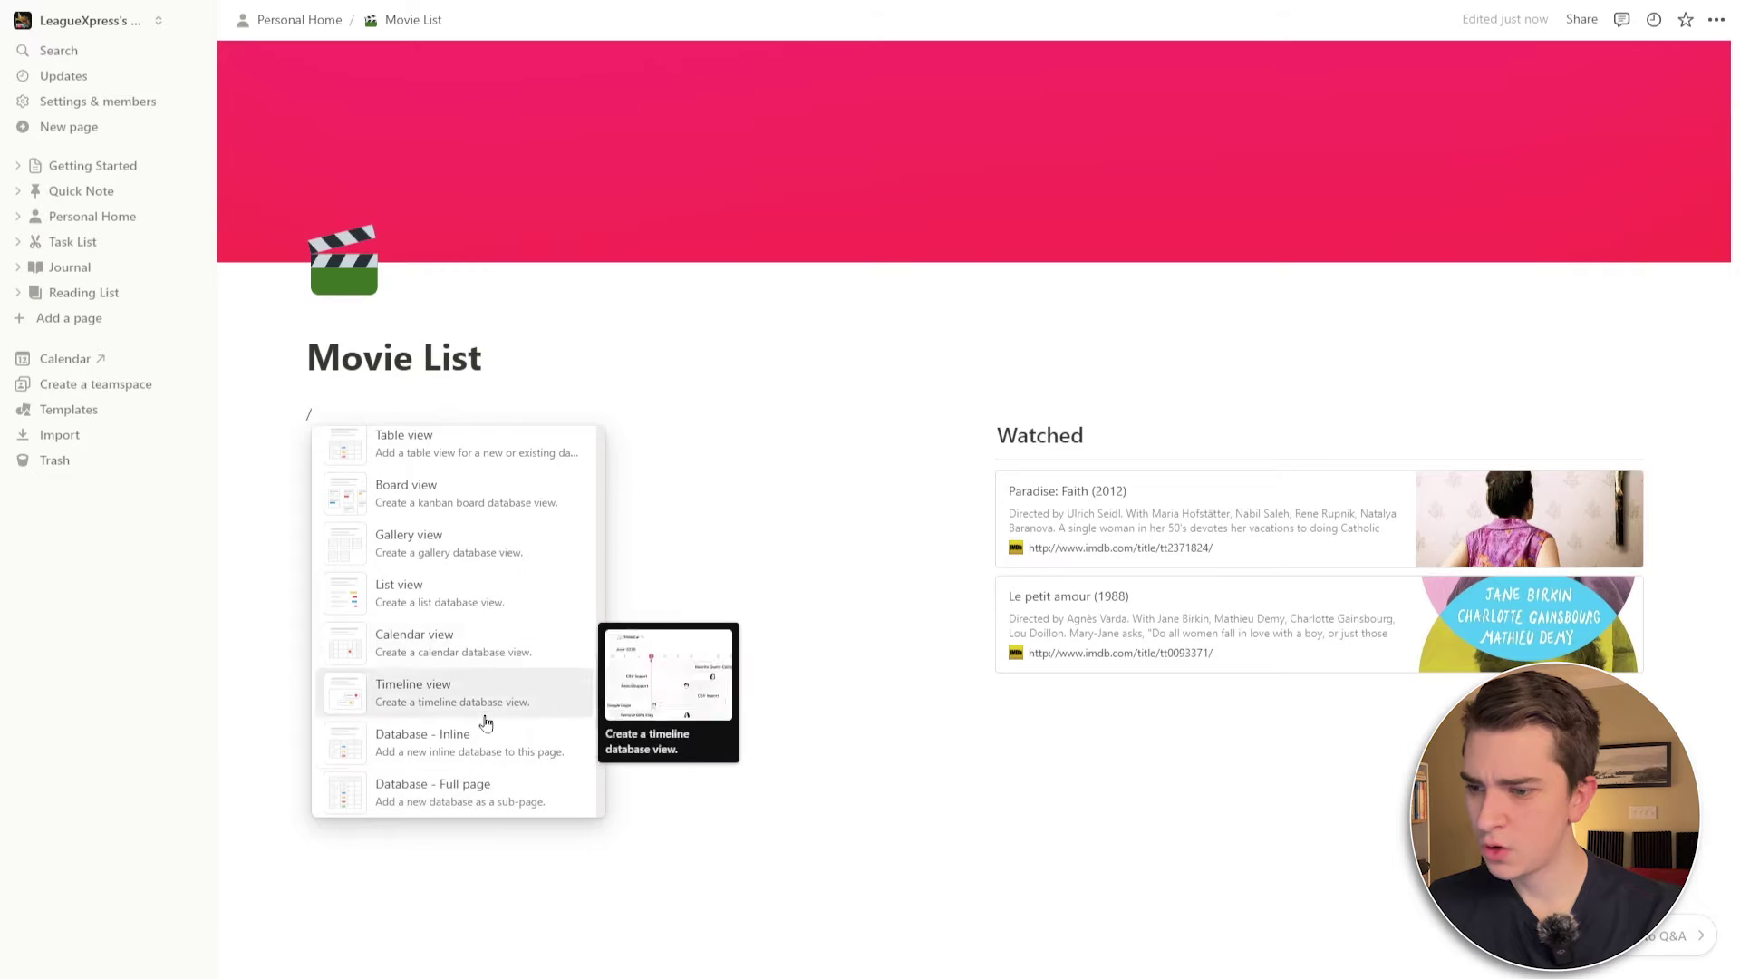
left_click(457, 645)
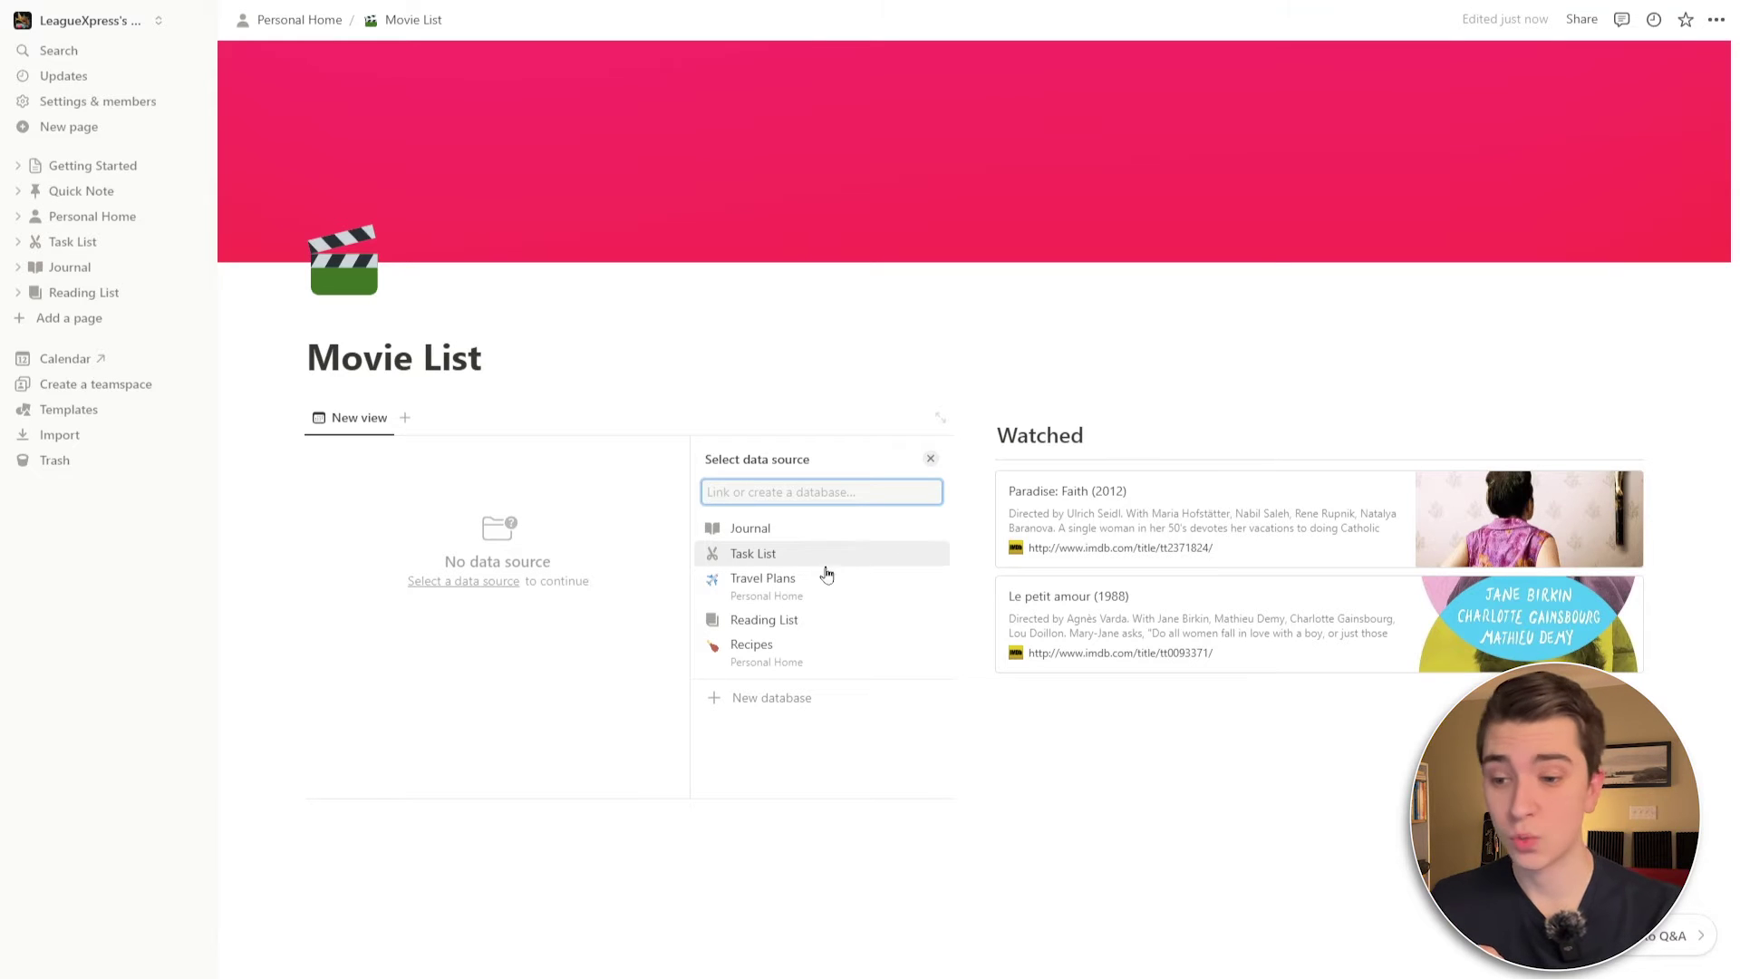
left_click(802, 698)
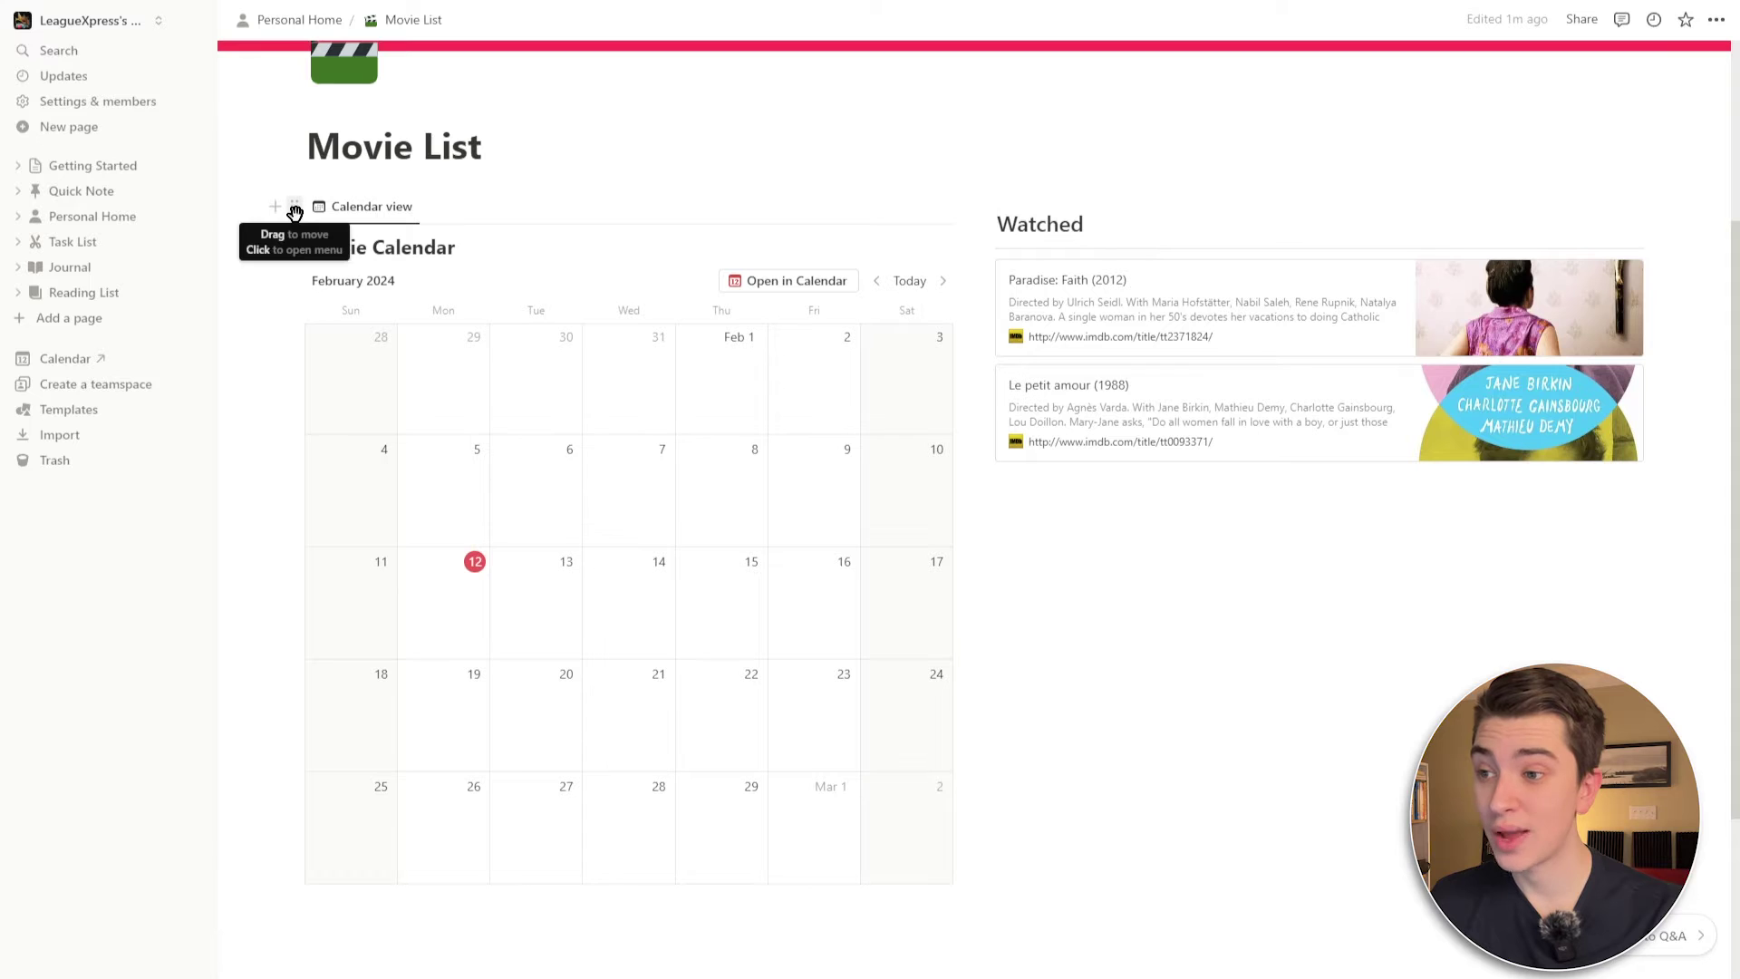
Open the Movie Calendar database as its own page
left_click(295, 210)
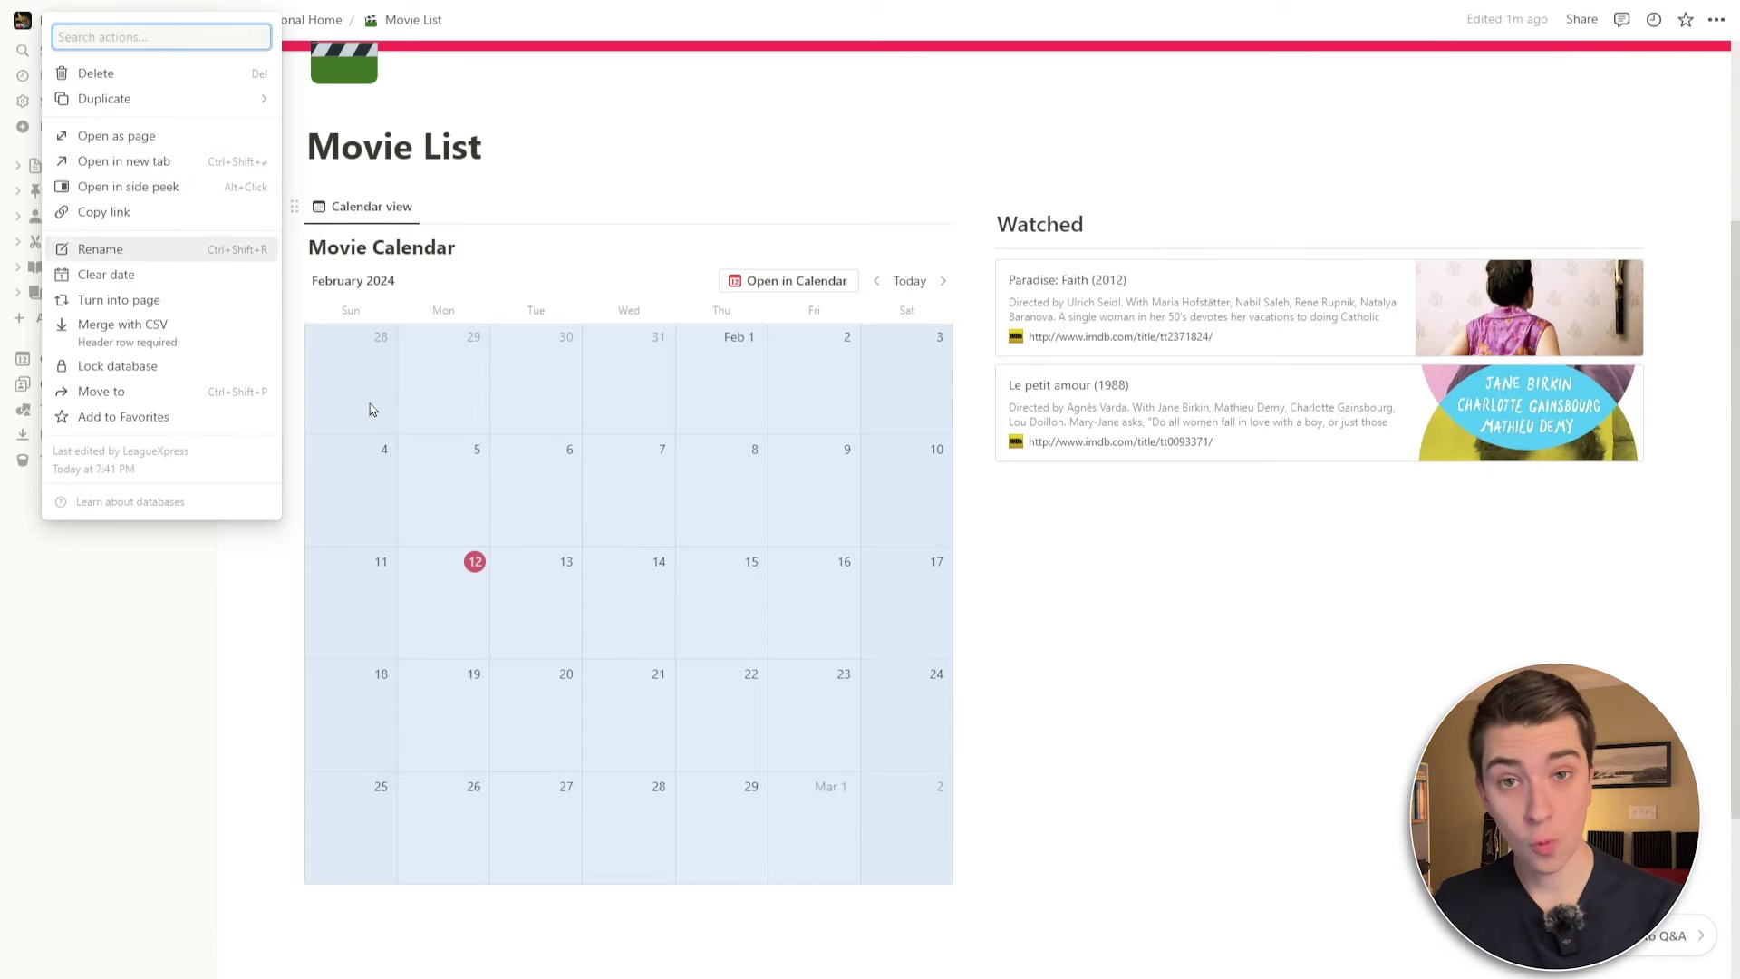
left_click(181, 136)
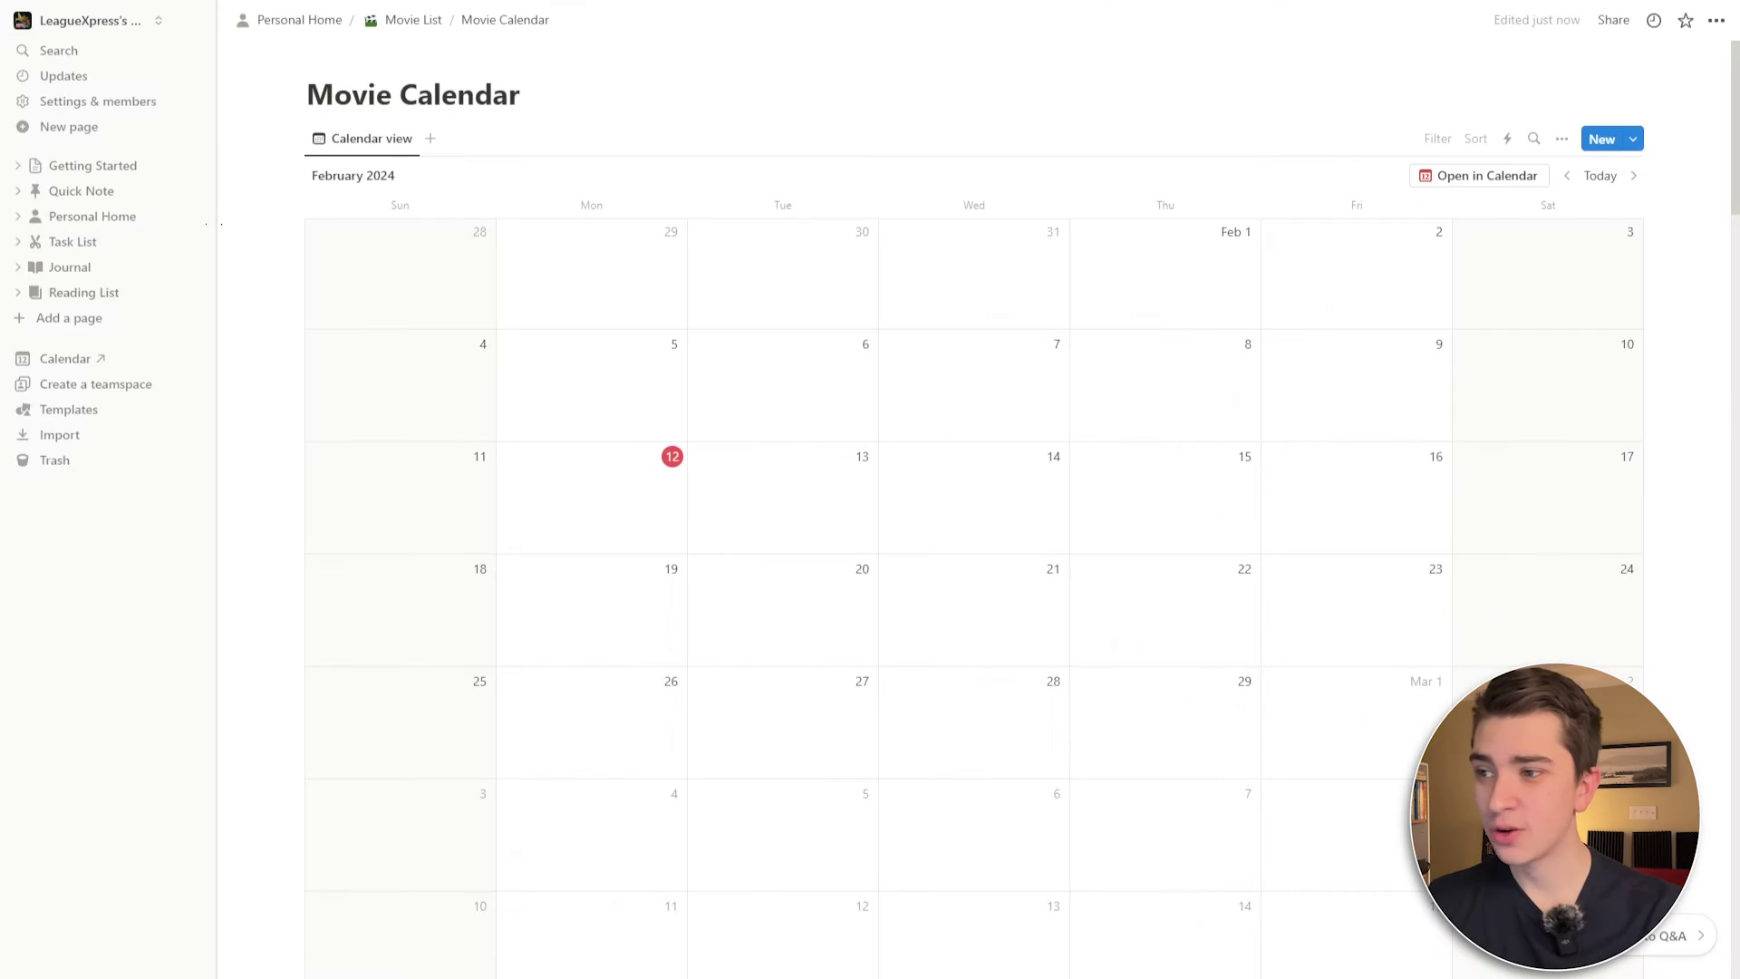
Create a new task in the To Do column of the Task List board
left_click(92, 255)
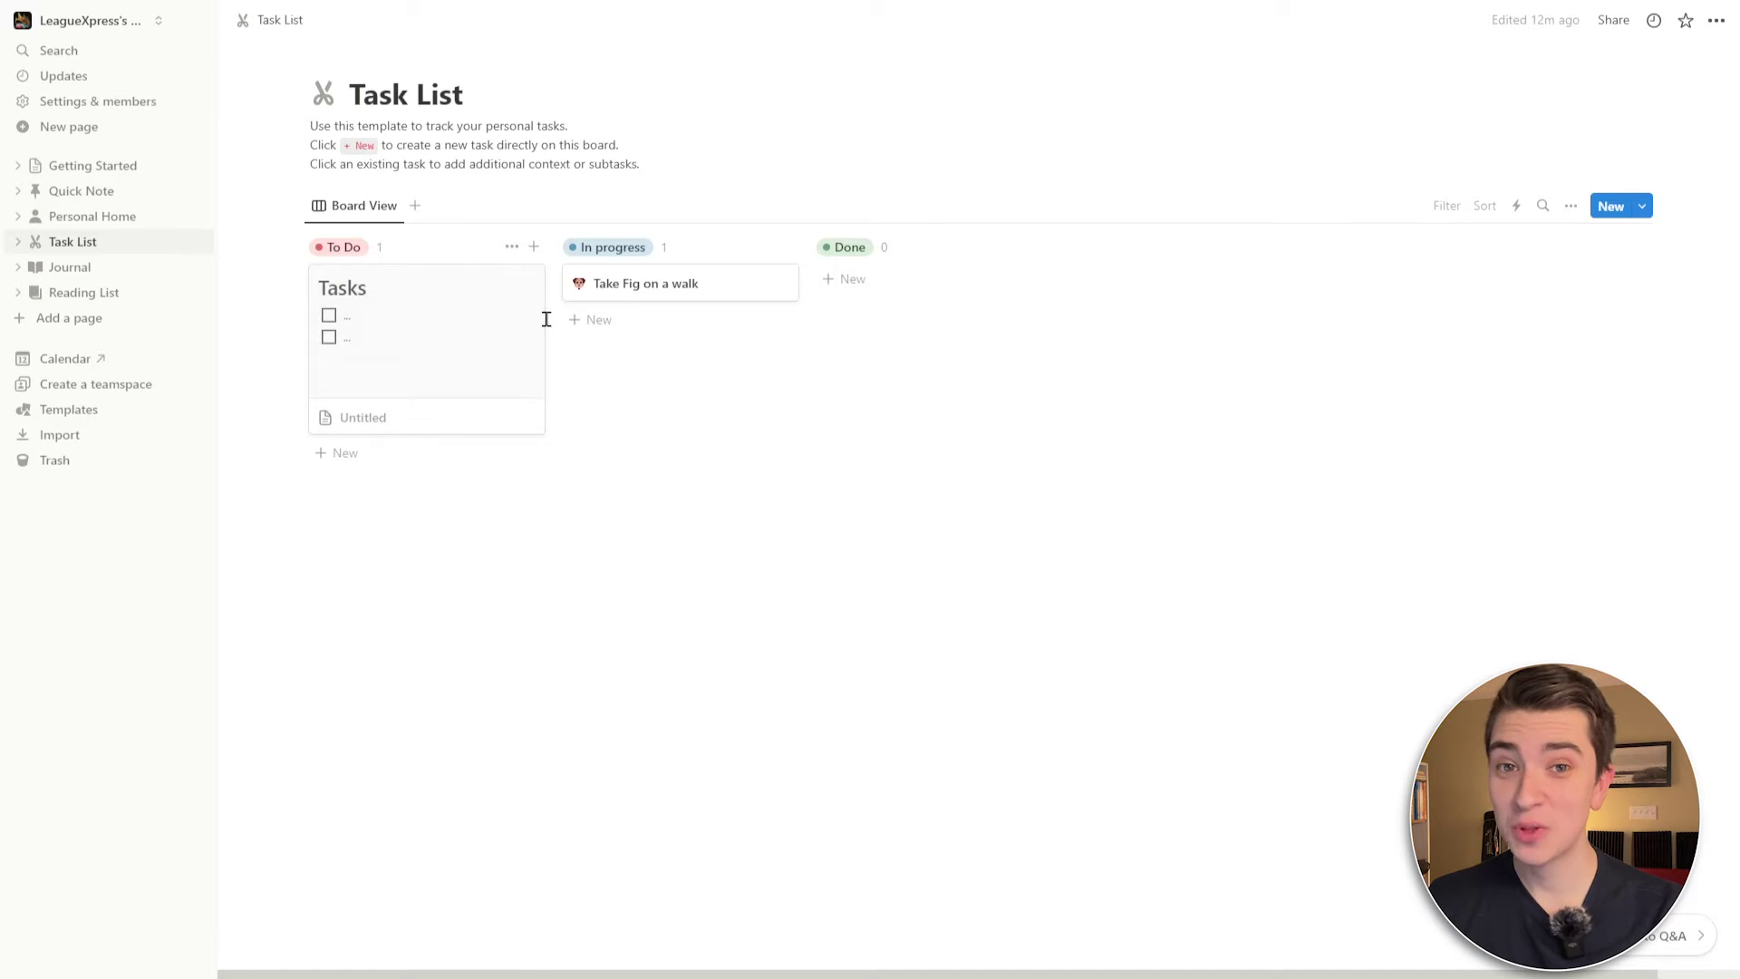
left_click(1614, 207)
key("Down")
key("Down")
key("Down")
key("Up")
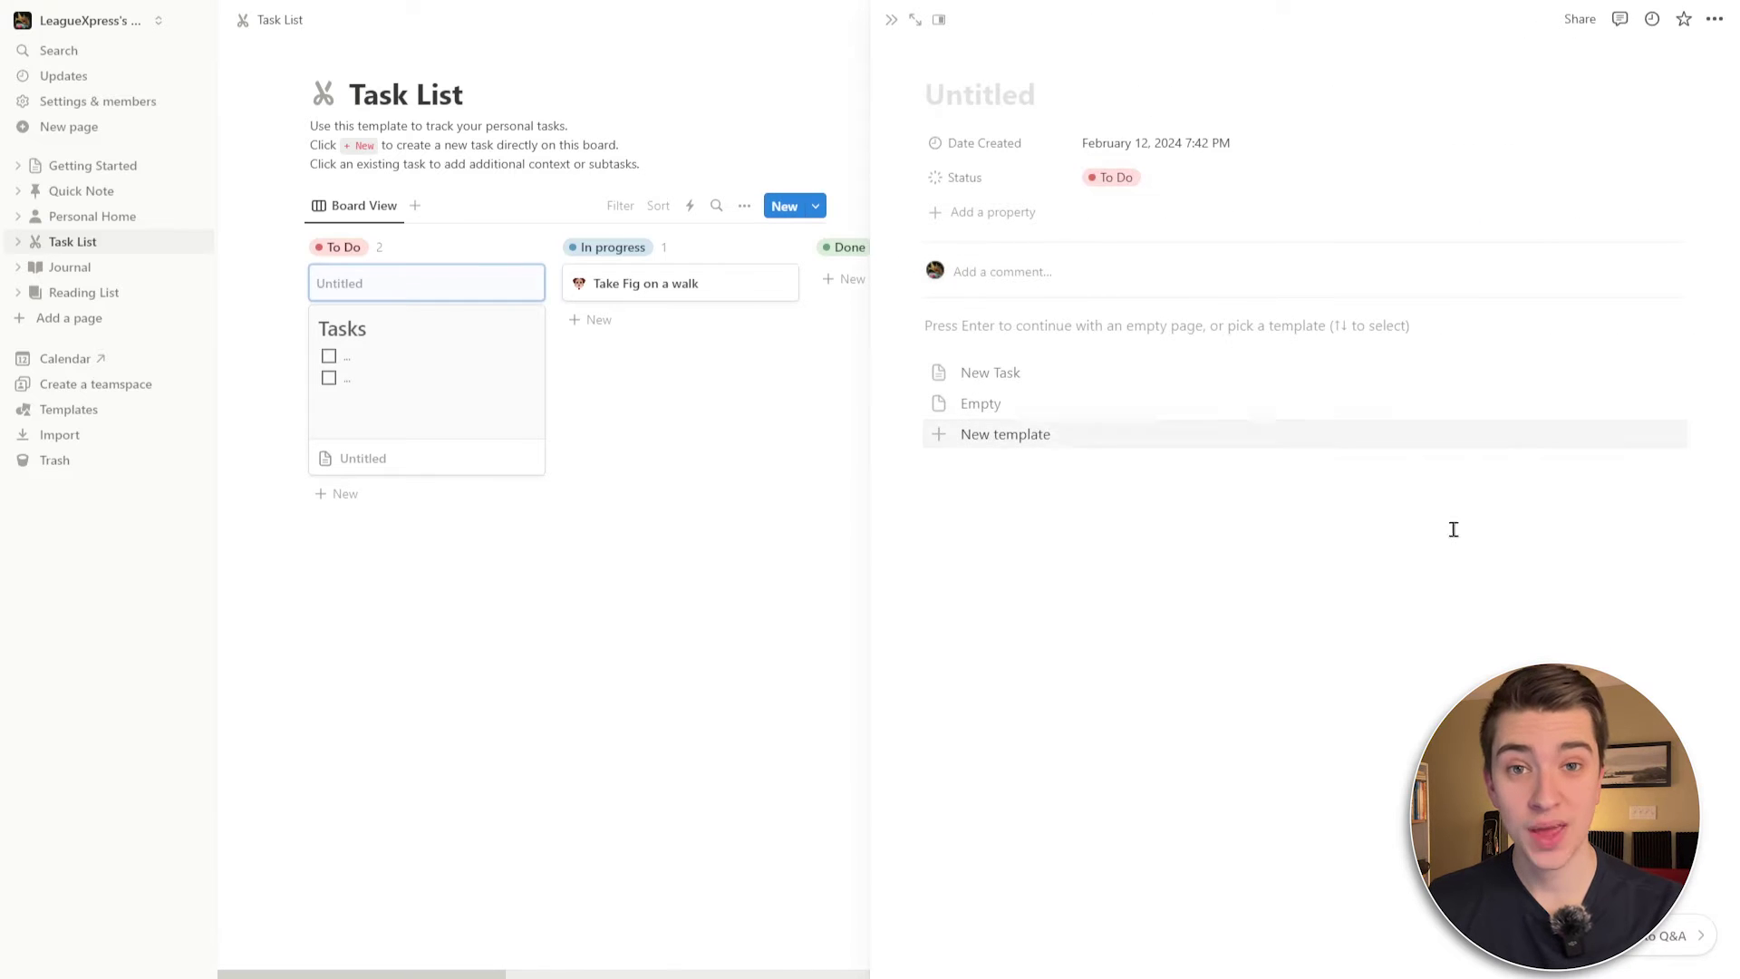
key("Down")
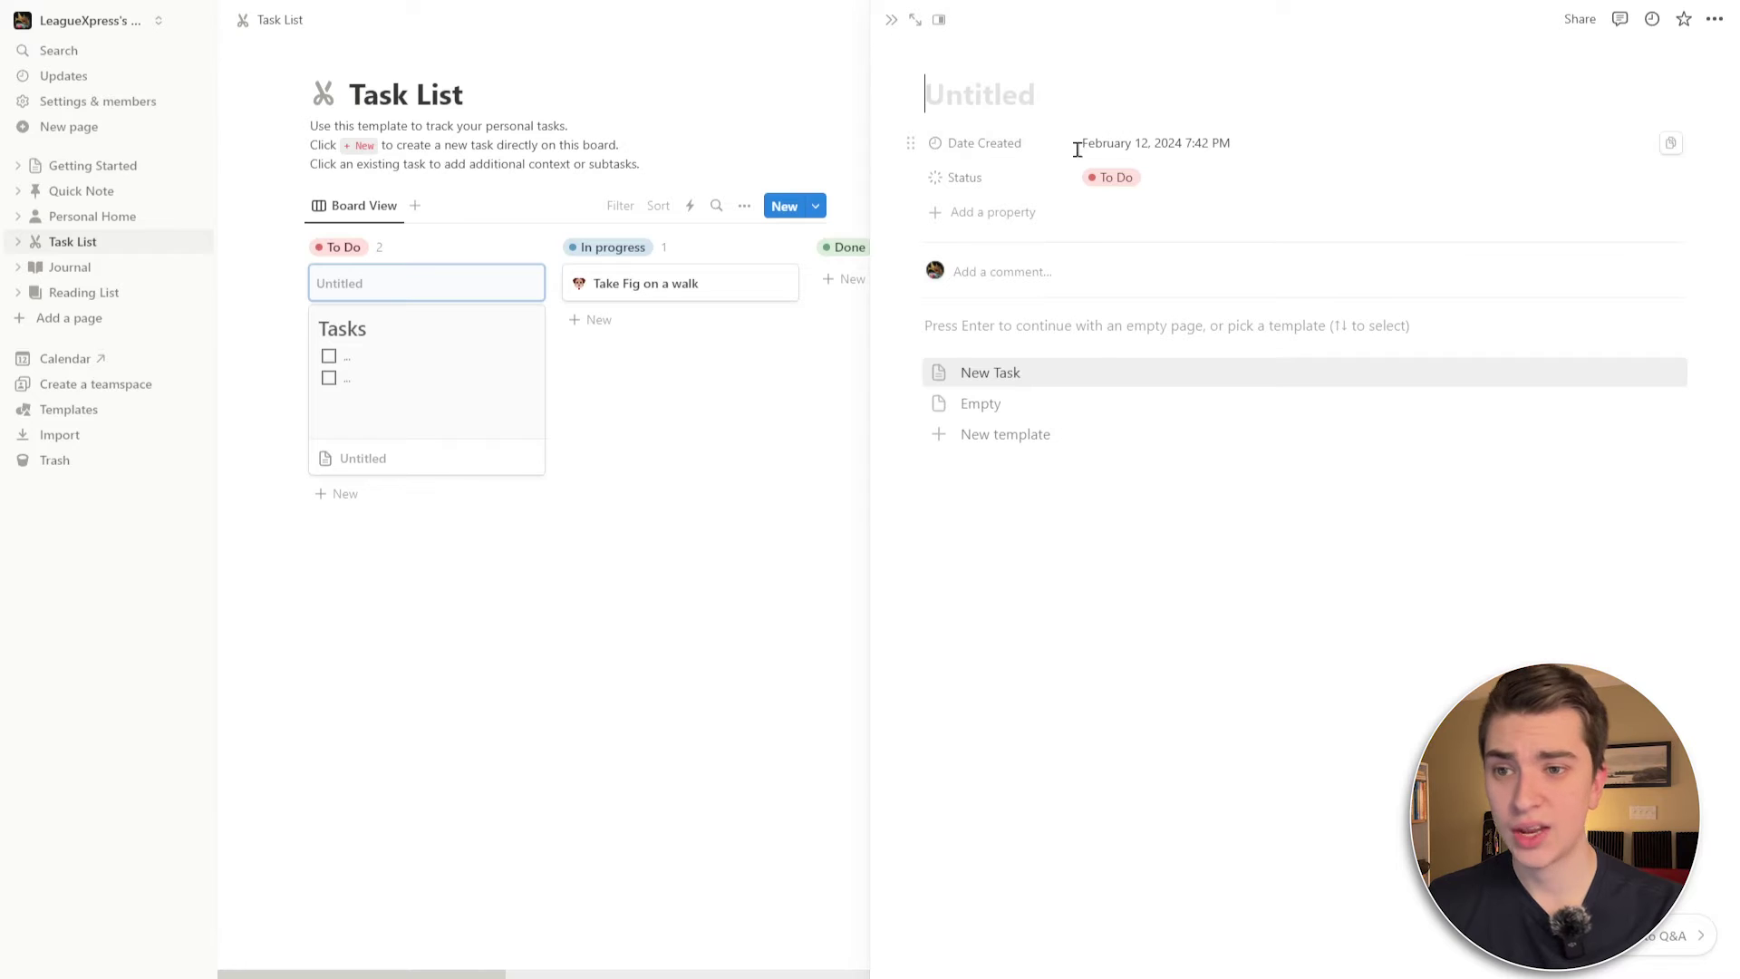
left_click(986, 223)
scroll(1049, 431, "down", 5)
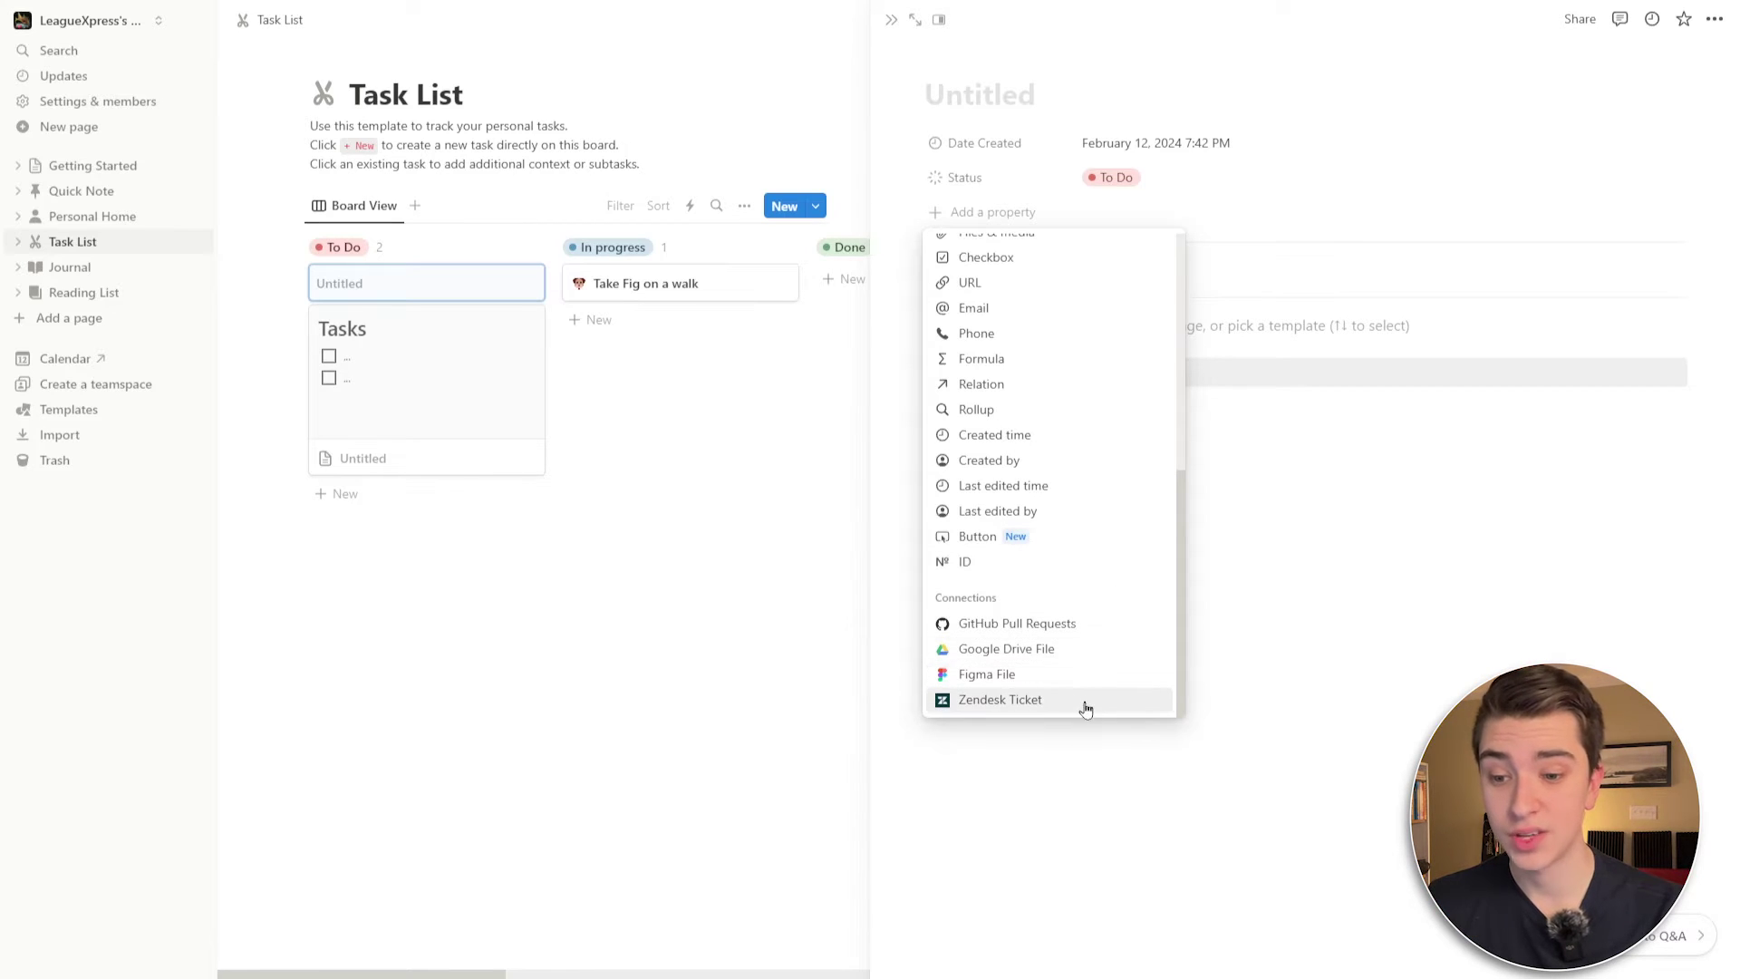
scroll(1067, 637, "up", 6)
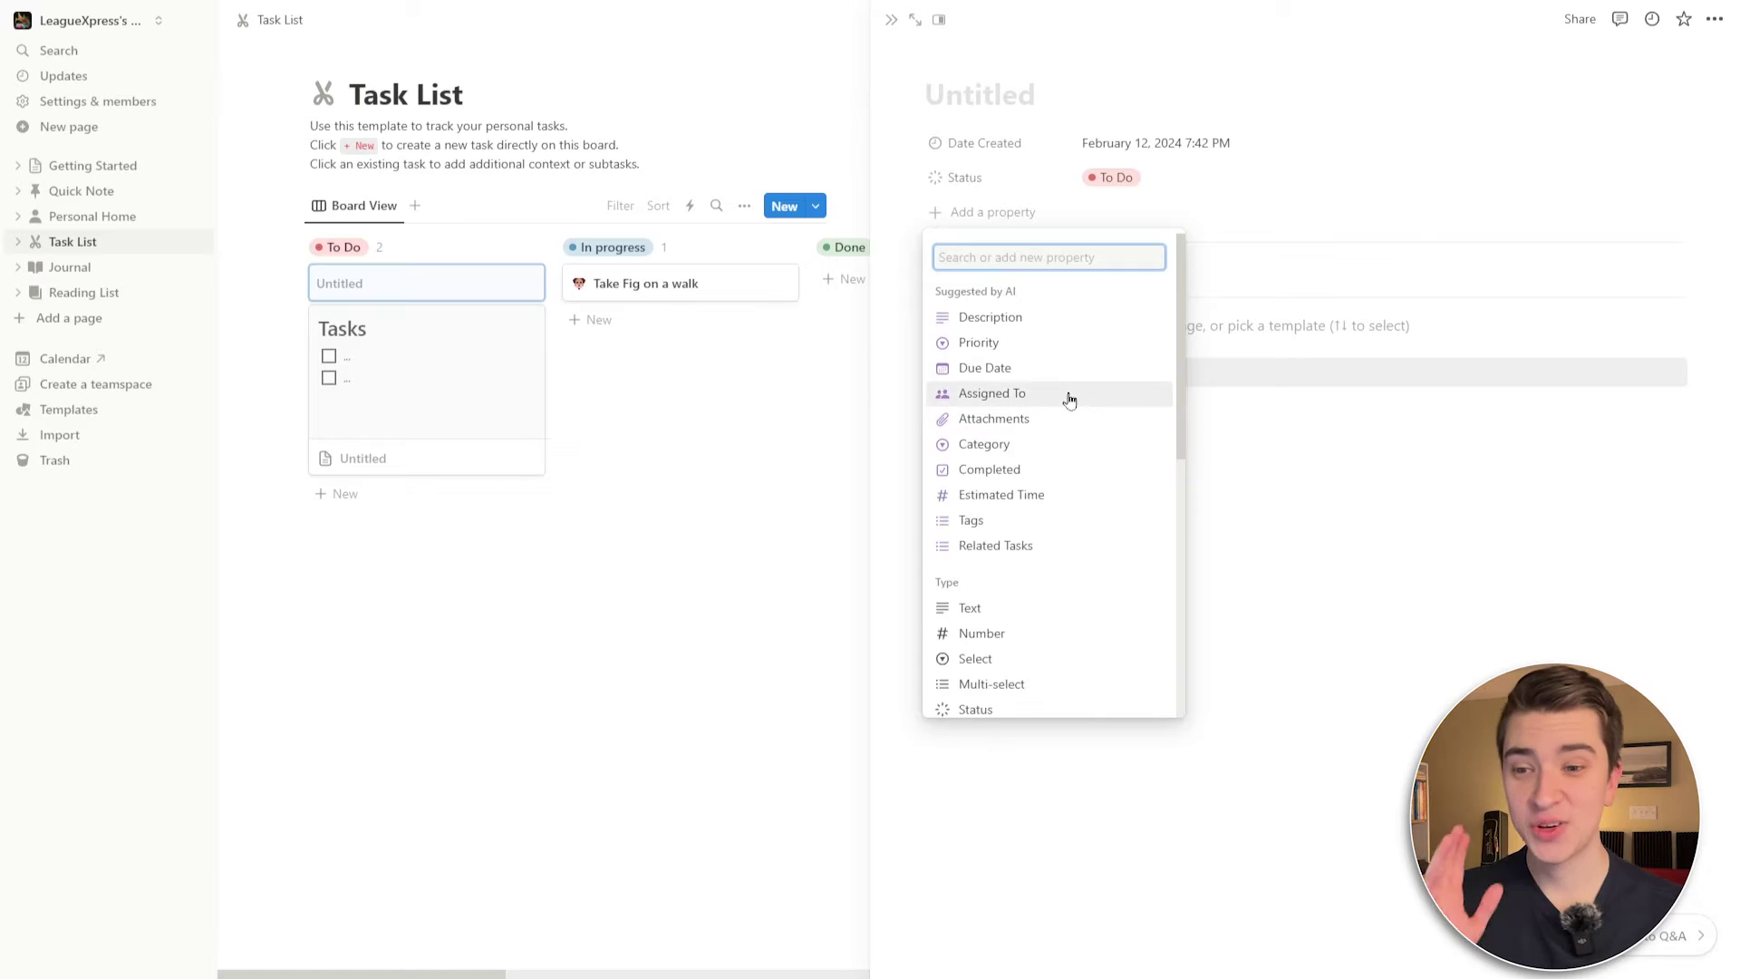
left_click(1196, 437)
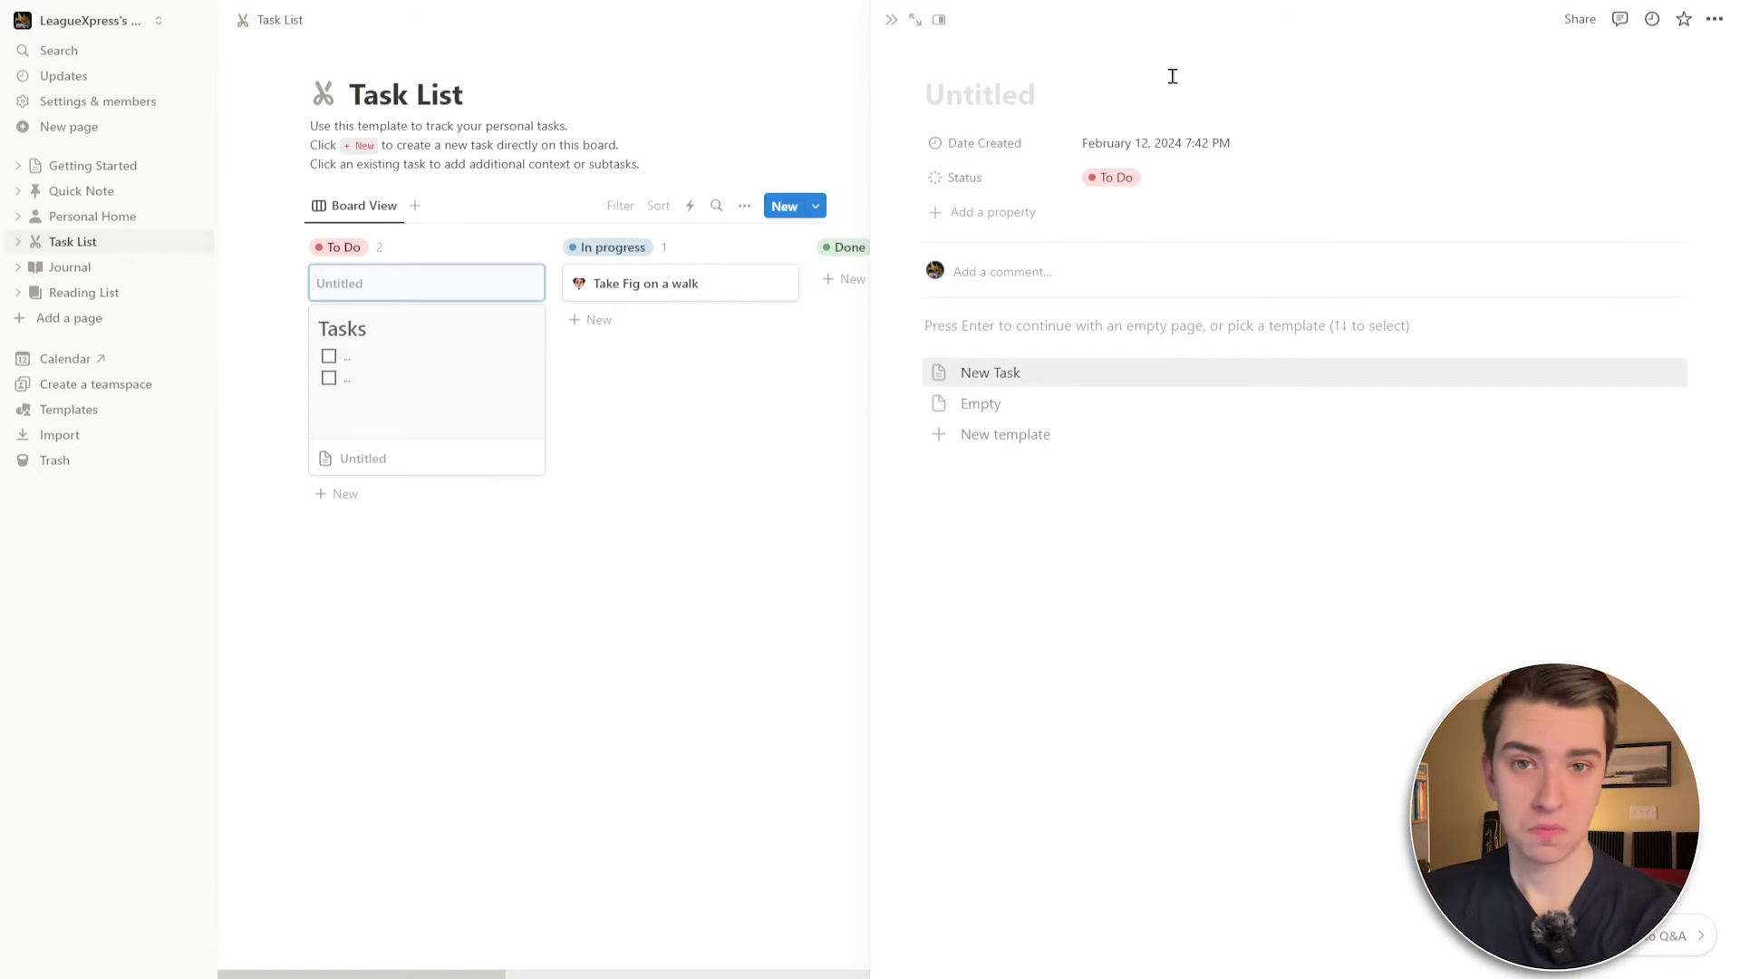
Title the new task "Film Video"
type("Fil")
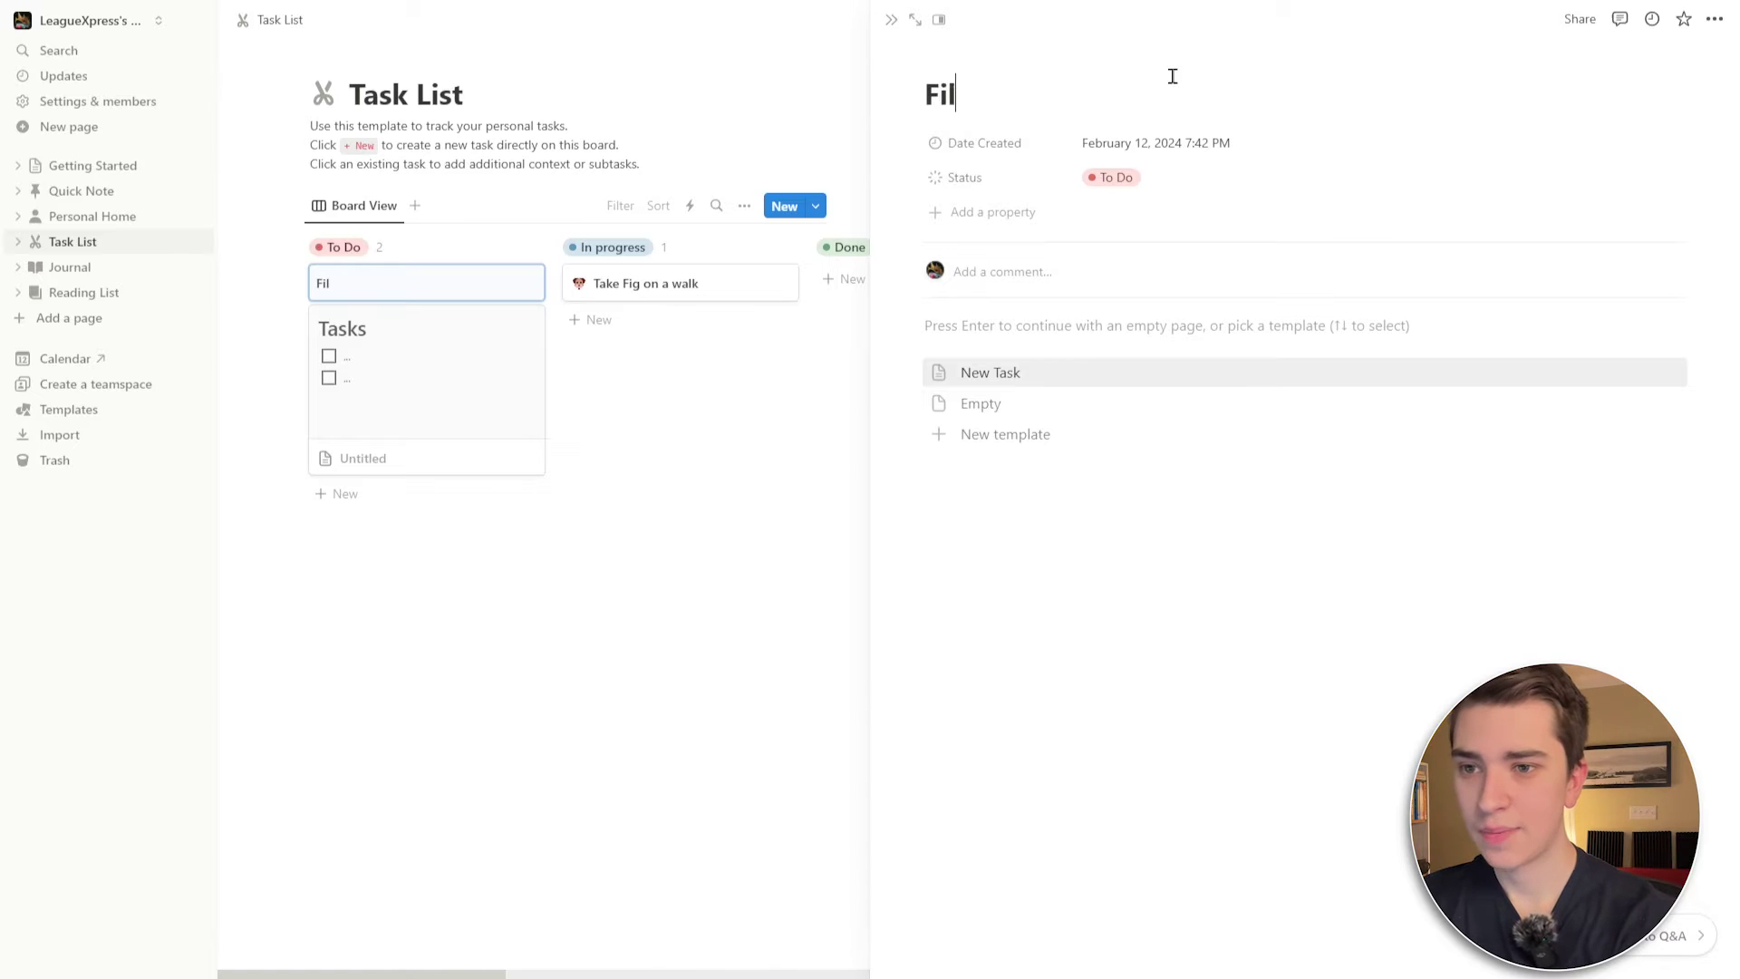
type("m Video")
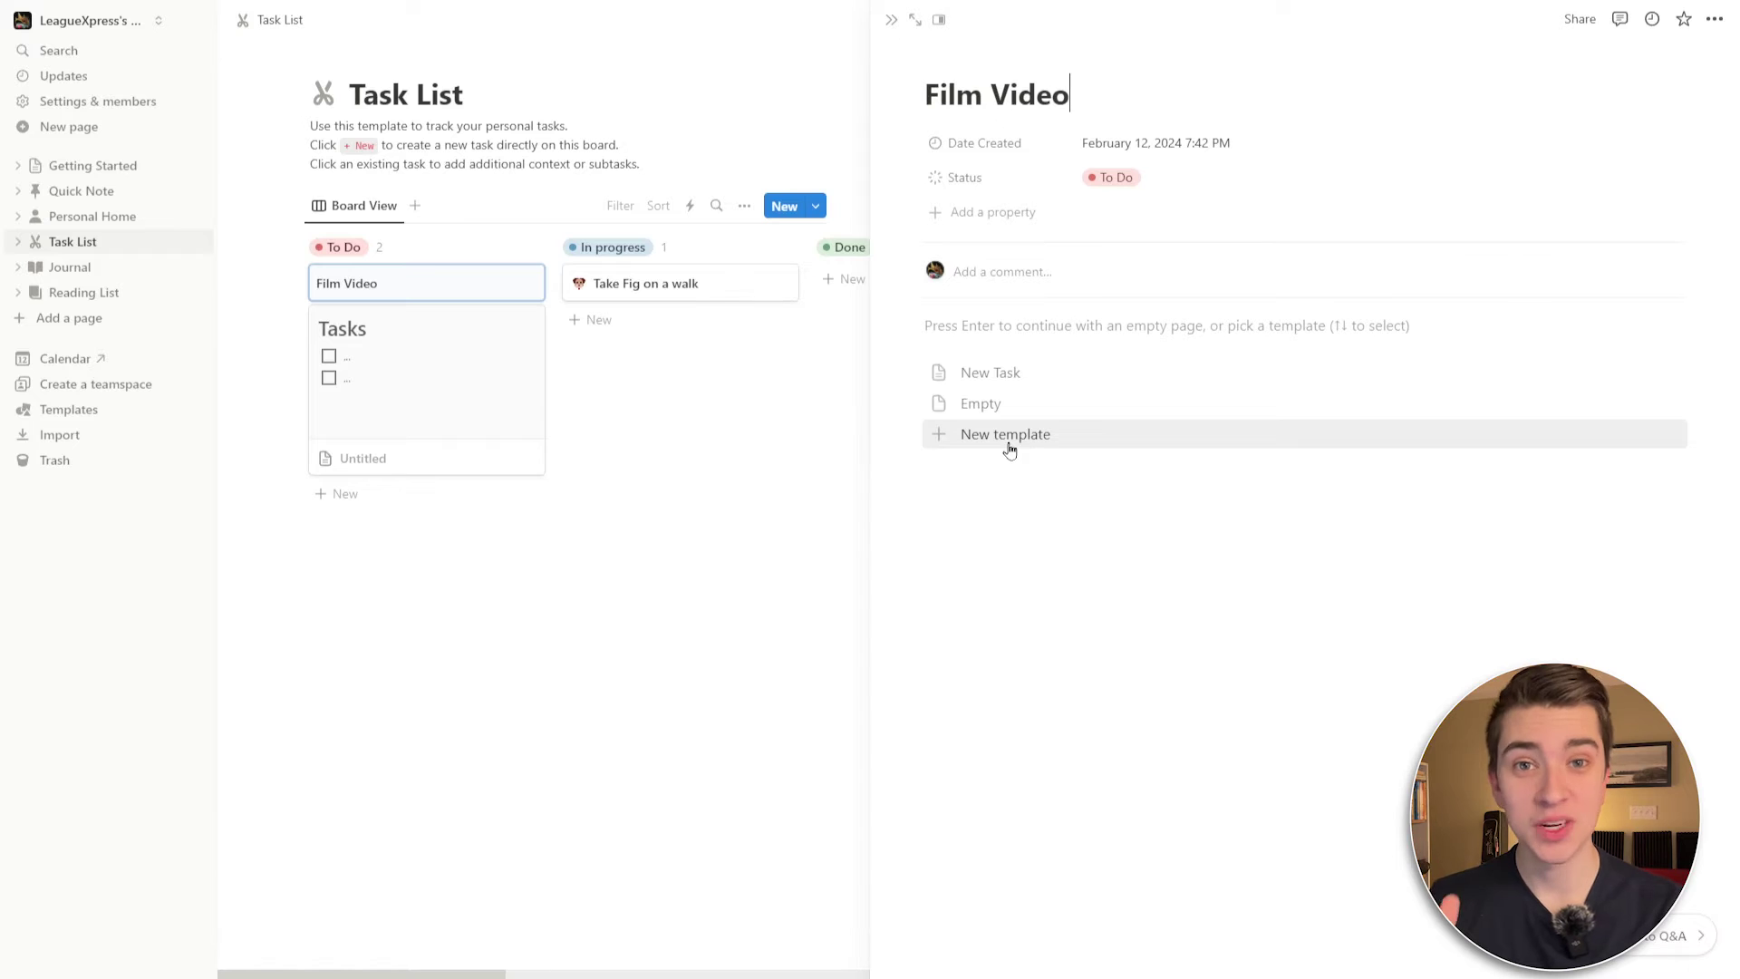
Open the "28th Birthday" entry in the Journal and retitle it "23rd Birthday"
left_click(81, 274)
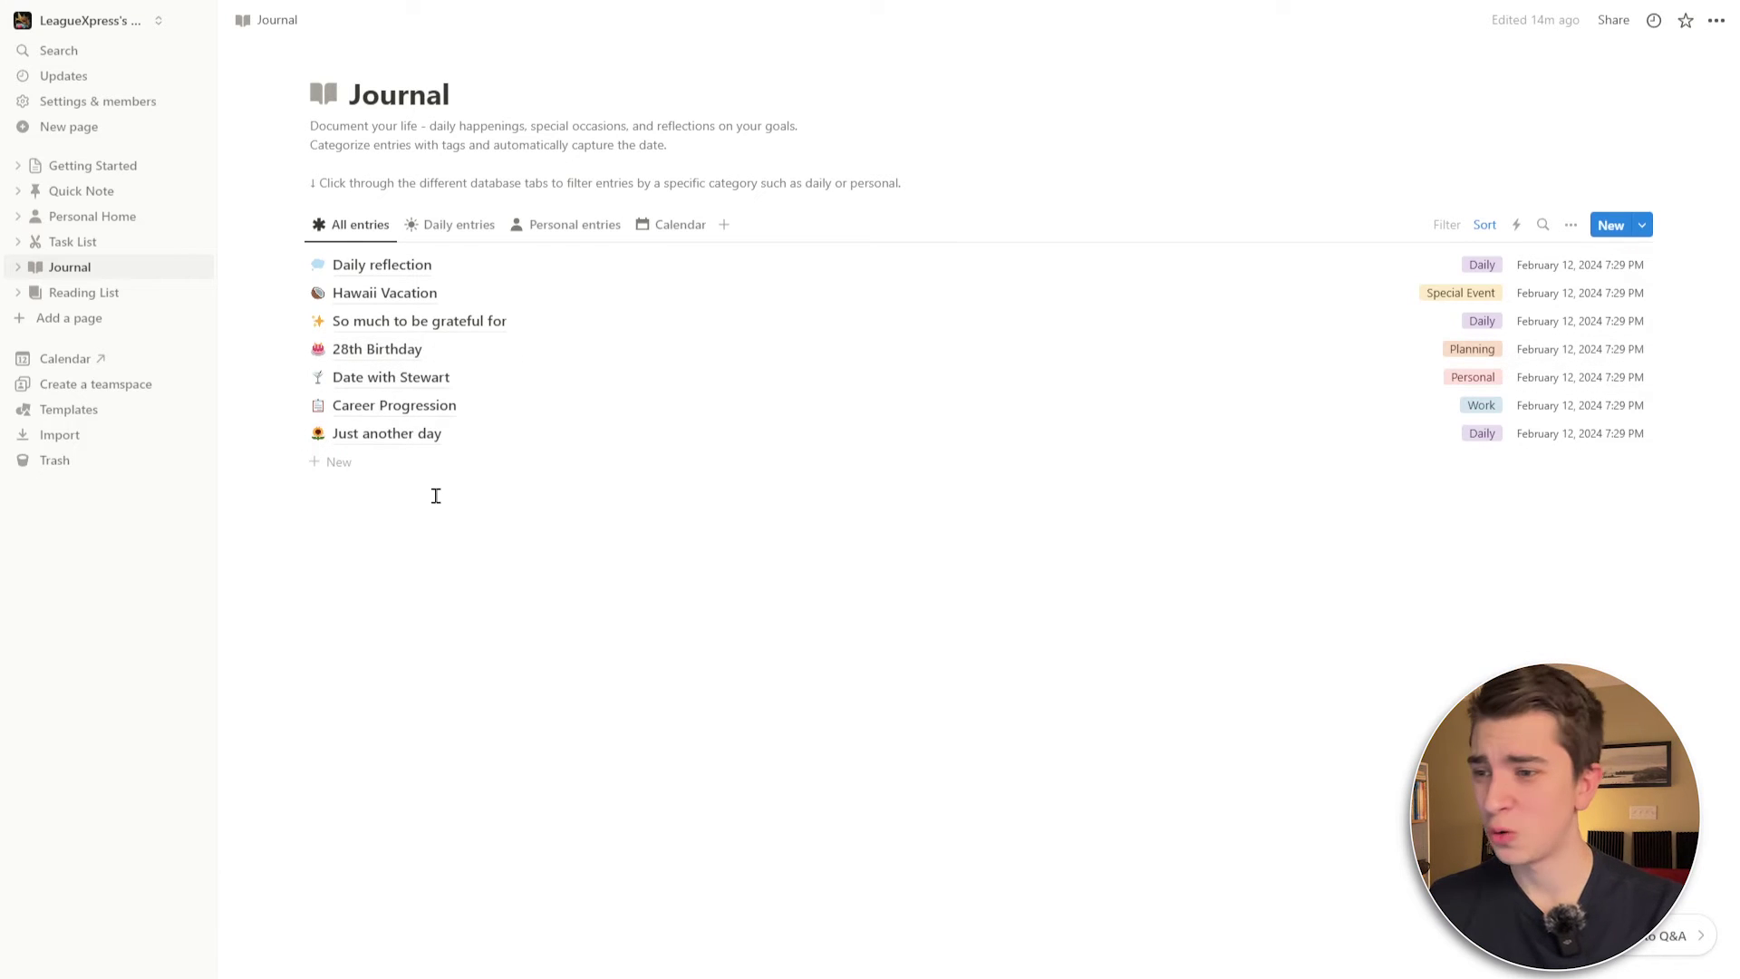
left_click(388, 349)
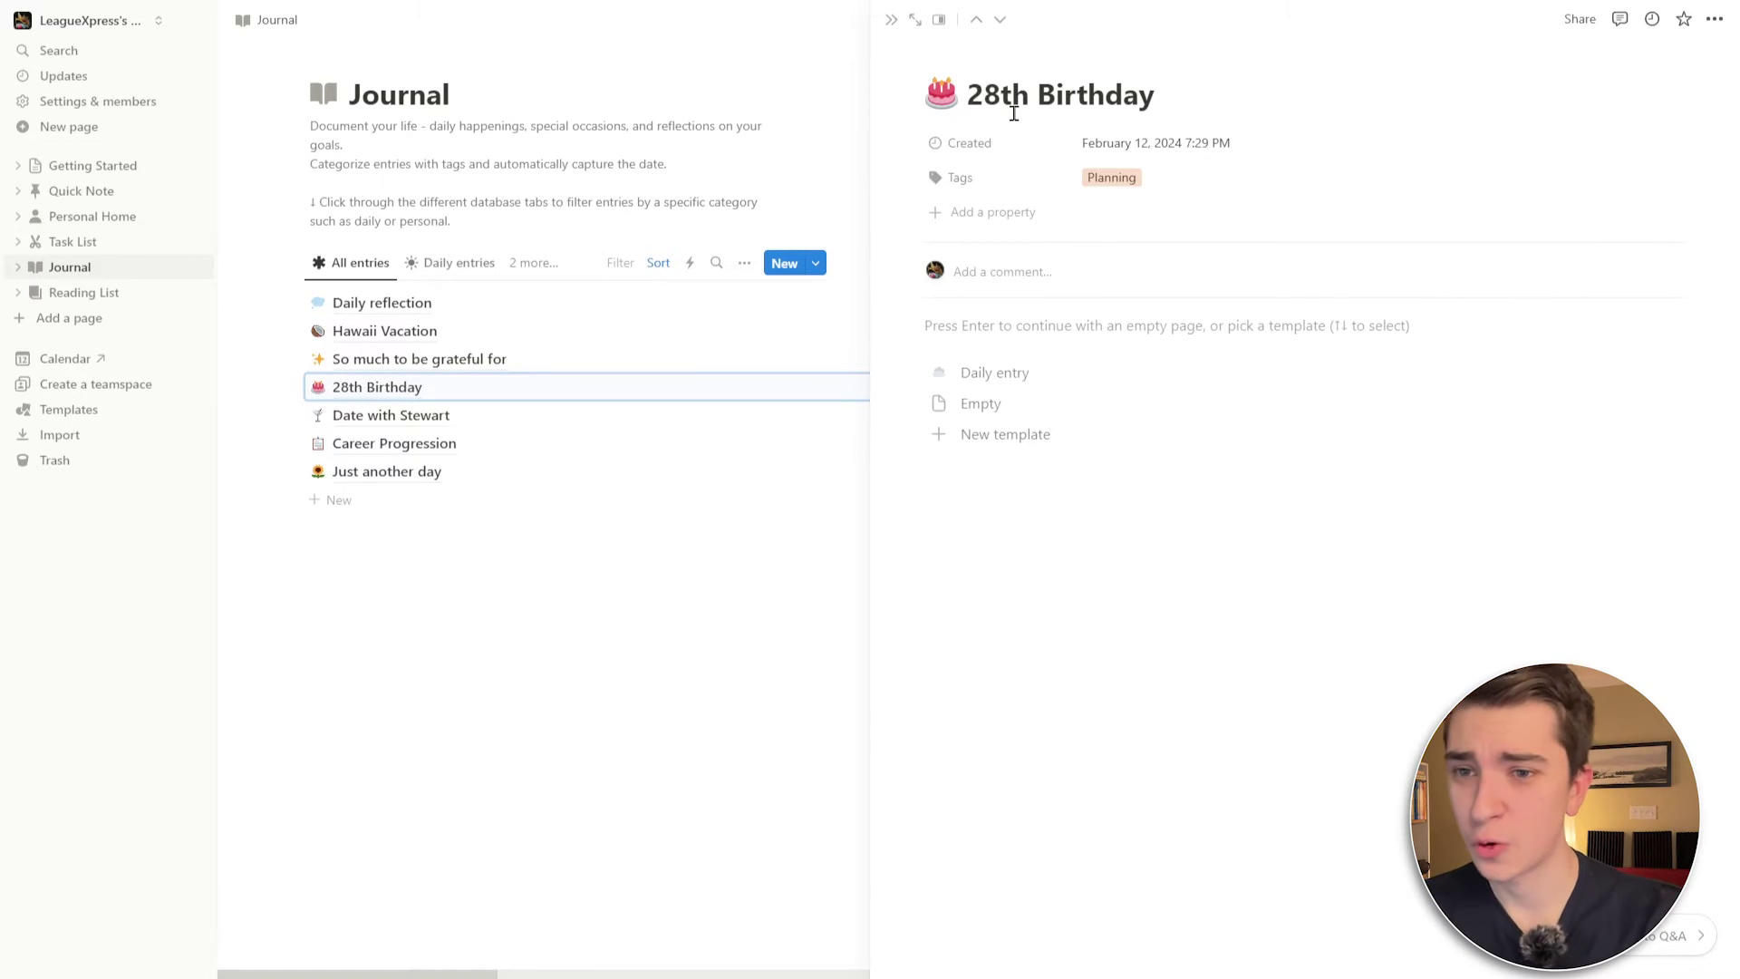
key("BackSpace")
type("3")
key("Right")
key("Delete")
type("re")
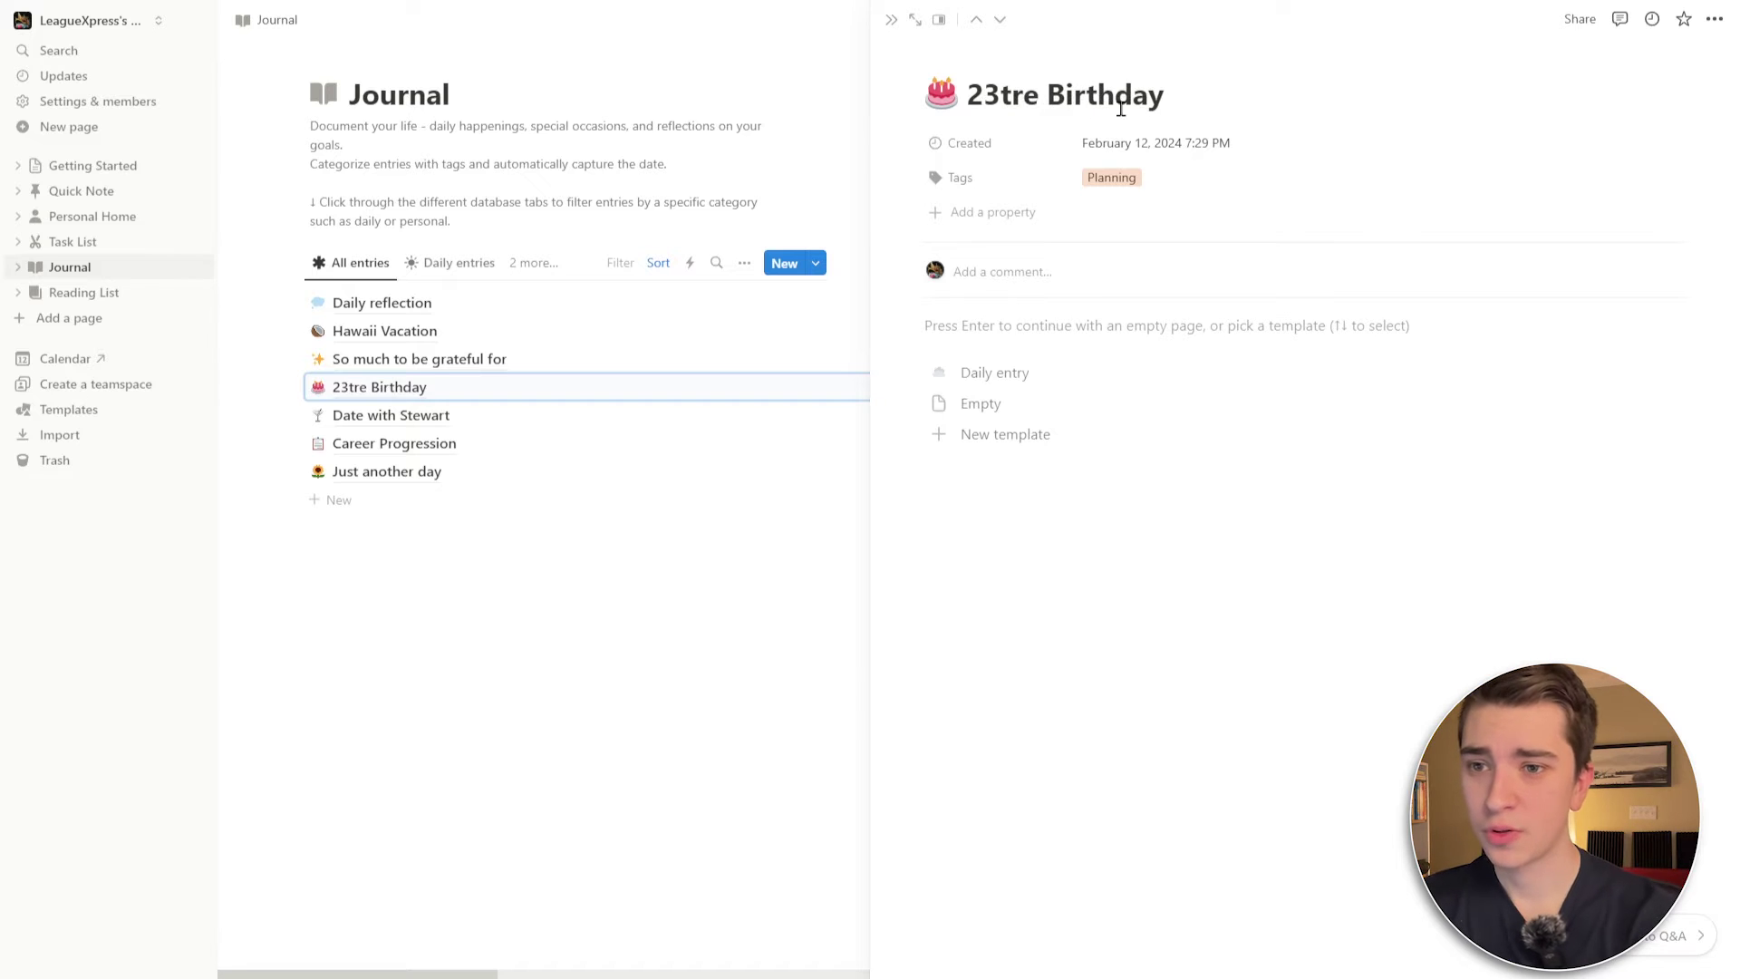
key("BackSpace")
key("BackSpace")
key("BackSpace")
type("red")
key("BackSpace")
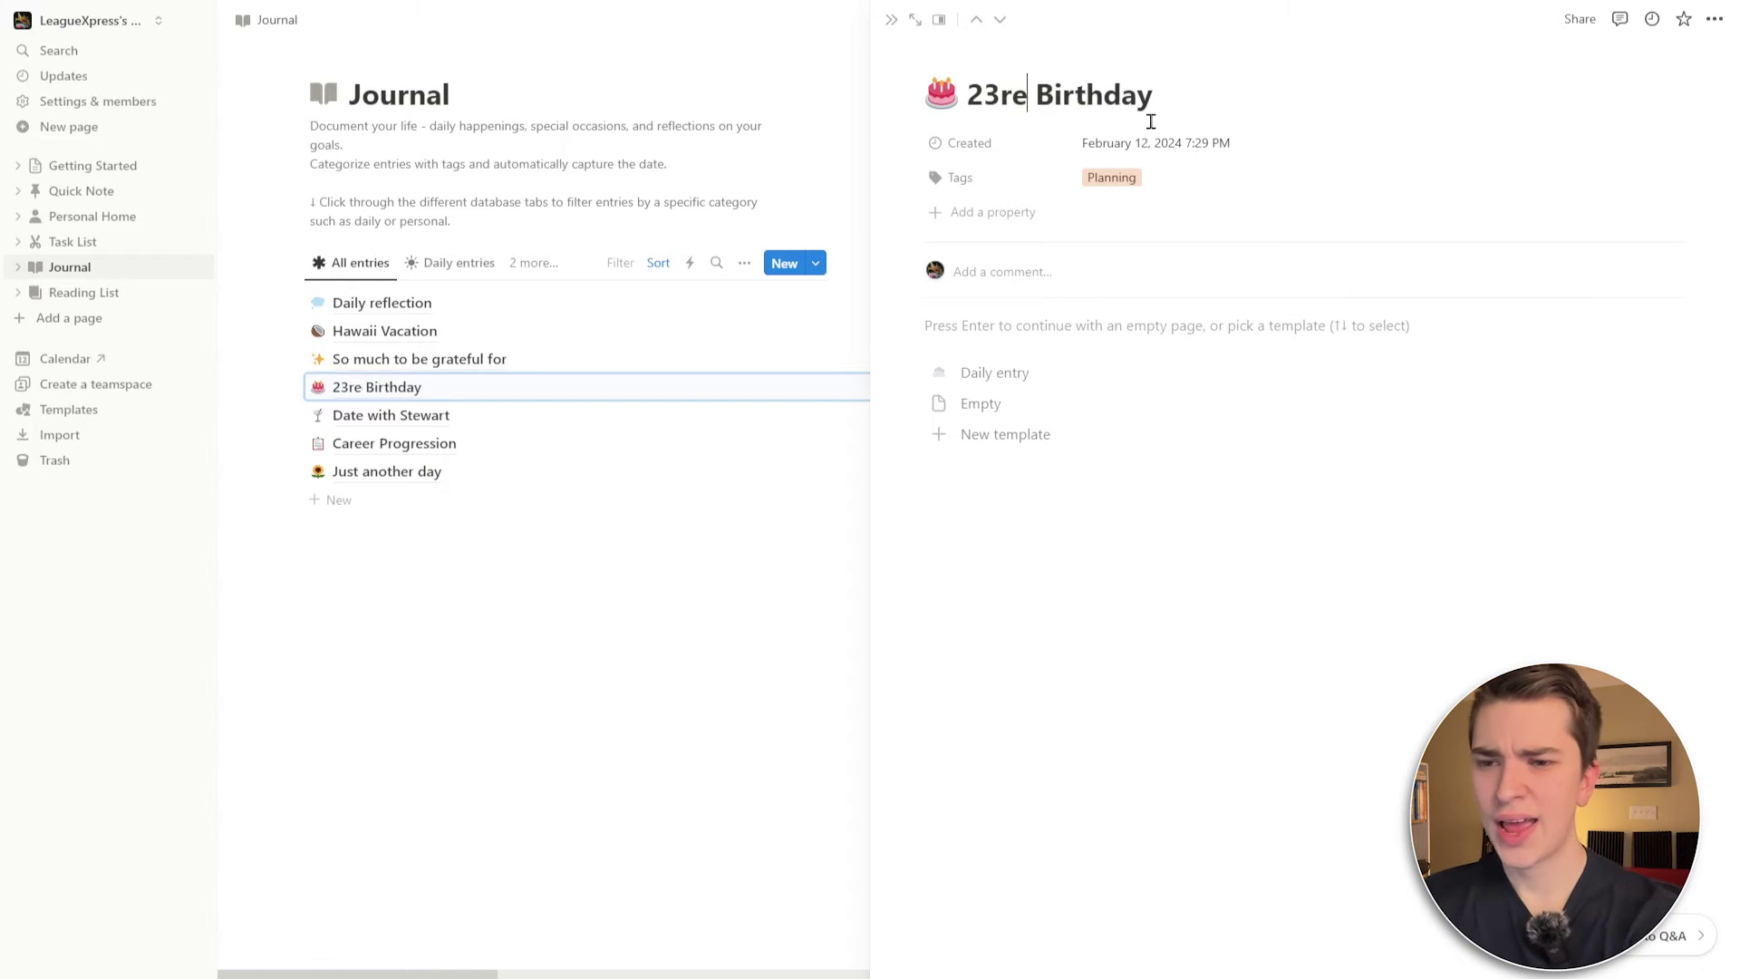
key("BackSpace")
type("d")
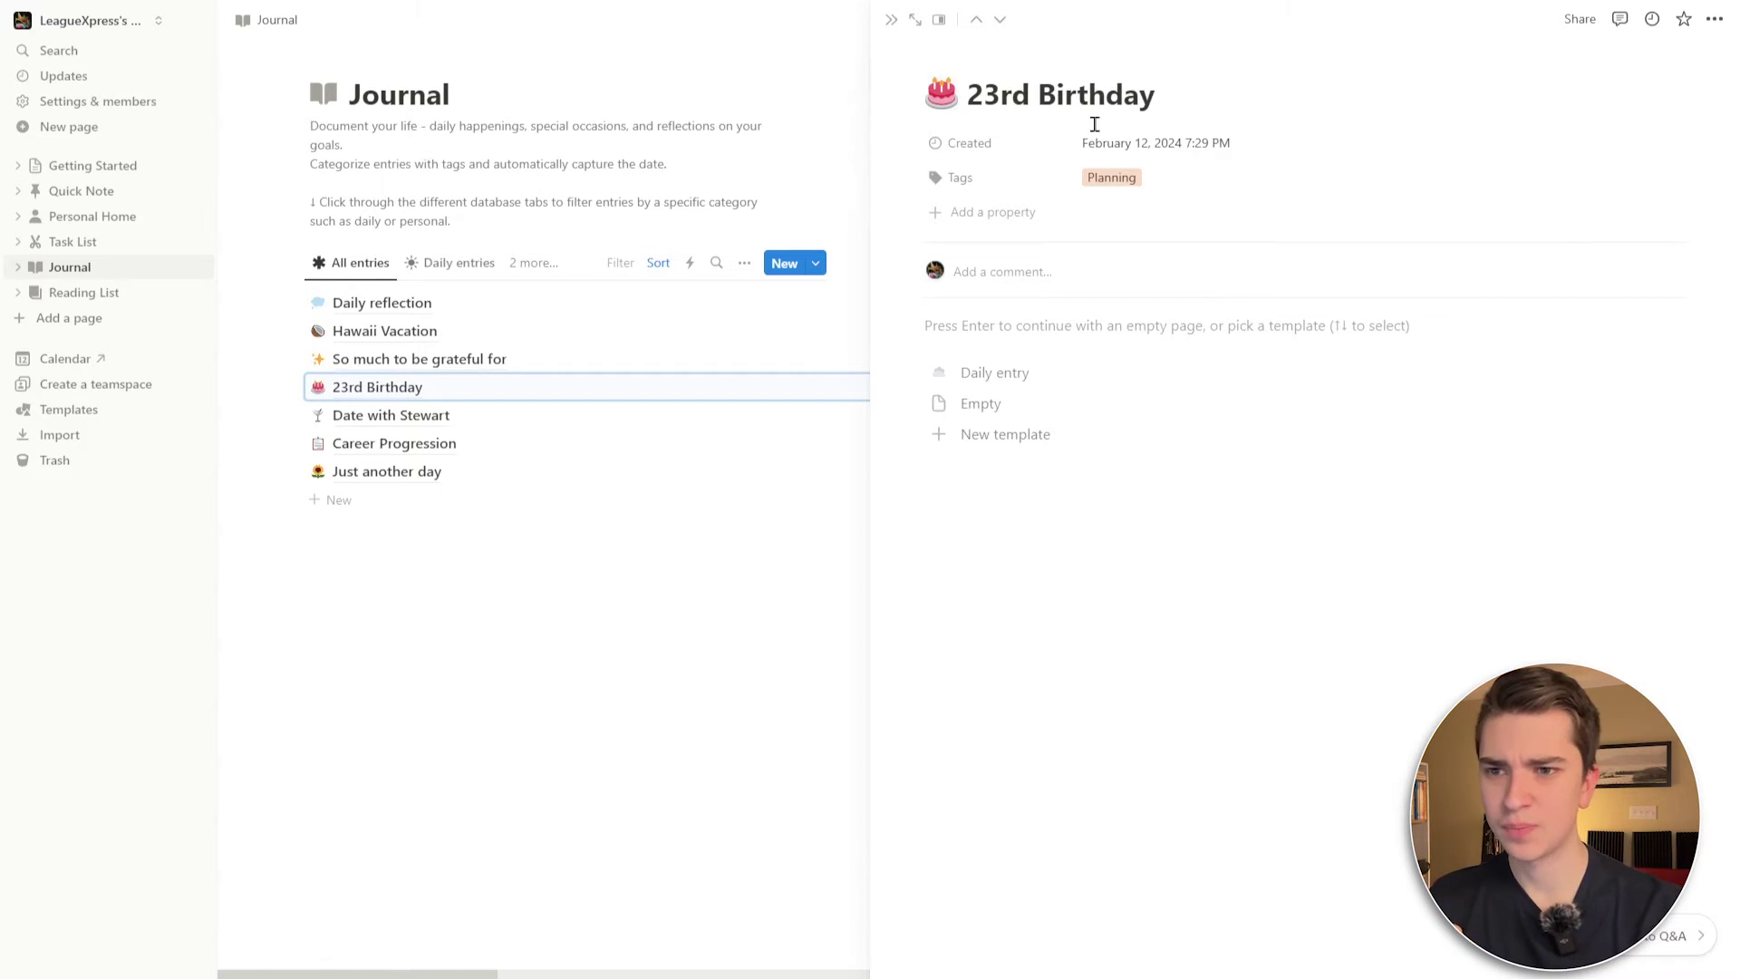
Add a cover to the "23rd Birthday" entry, using the colourful balloons photo from an Unsplash search for "birthday"
left_click(975, 62)
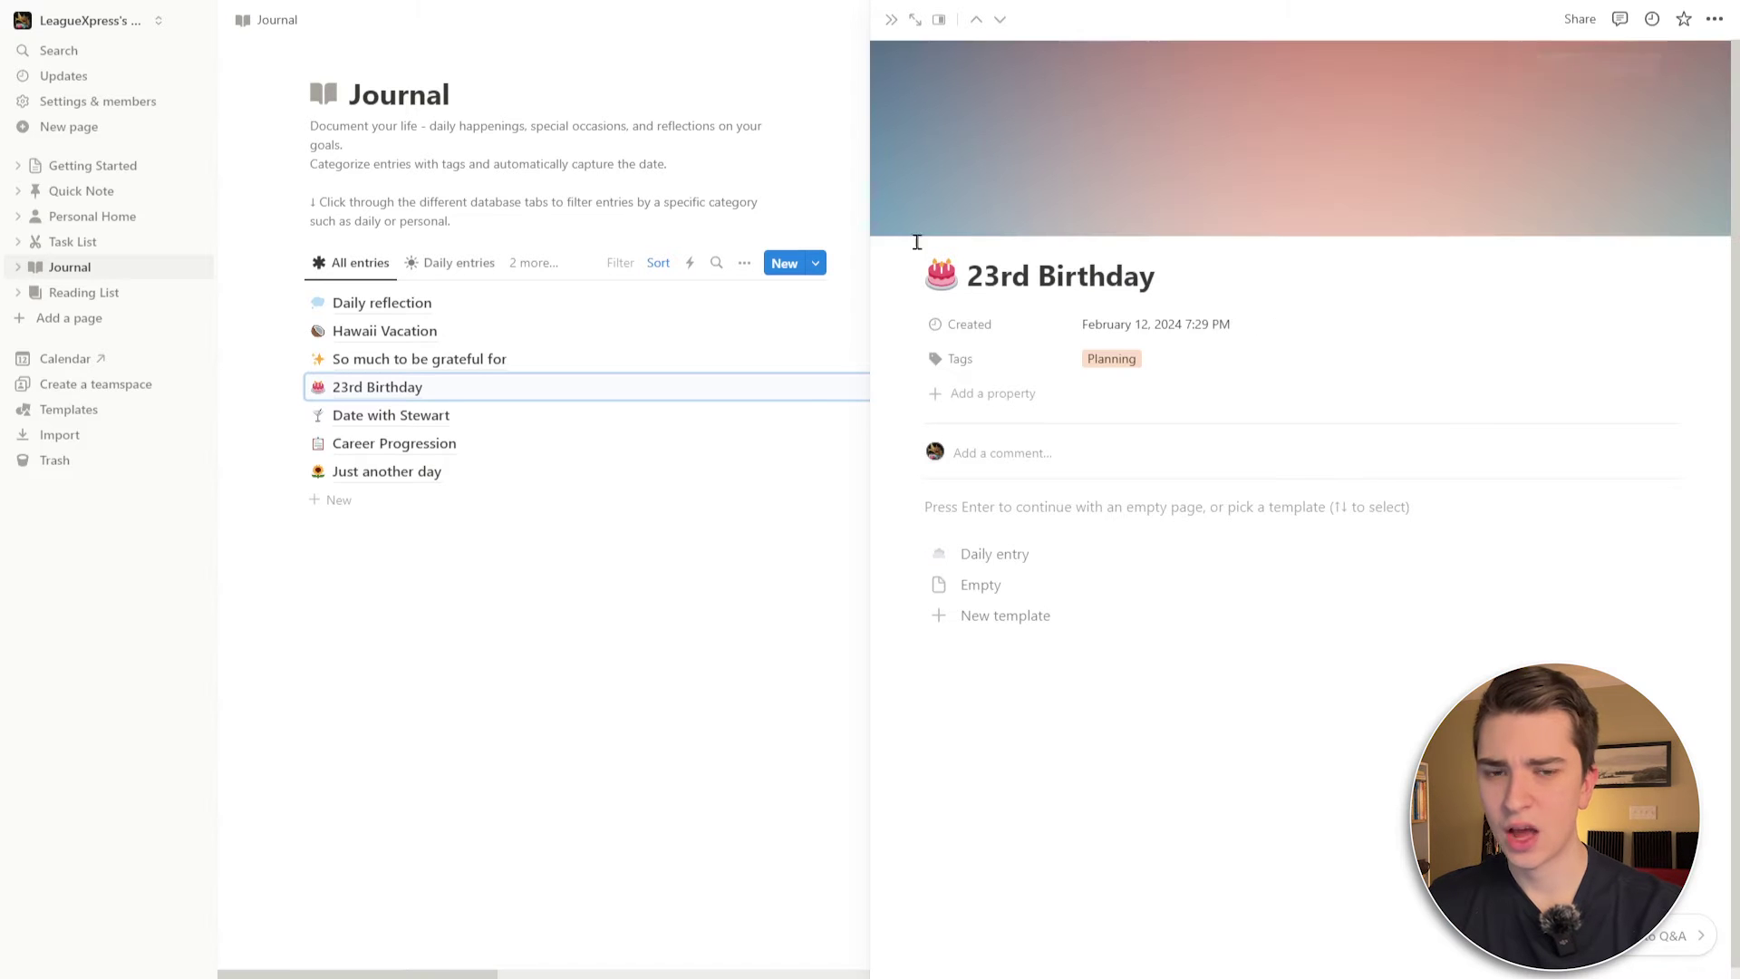
left_click(1589, 68)
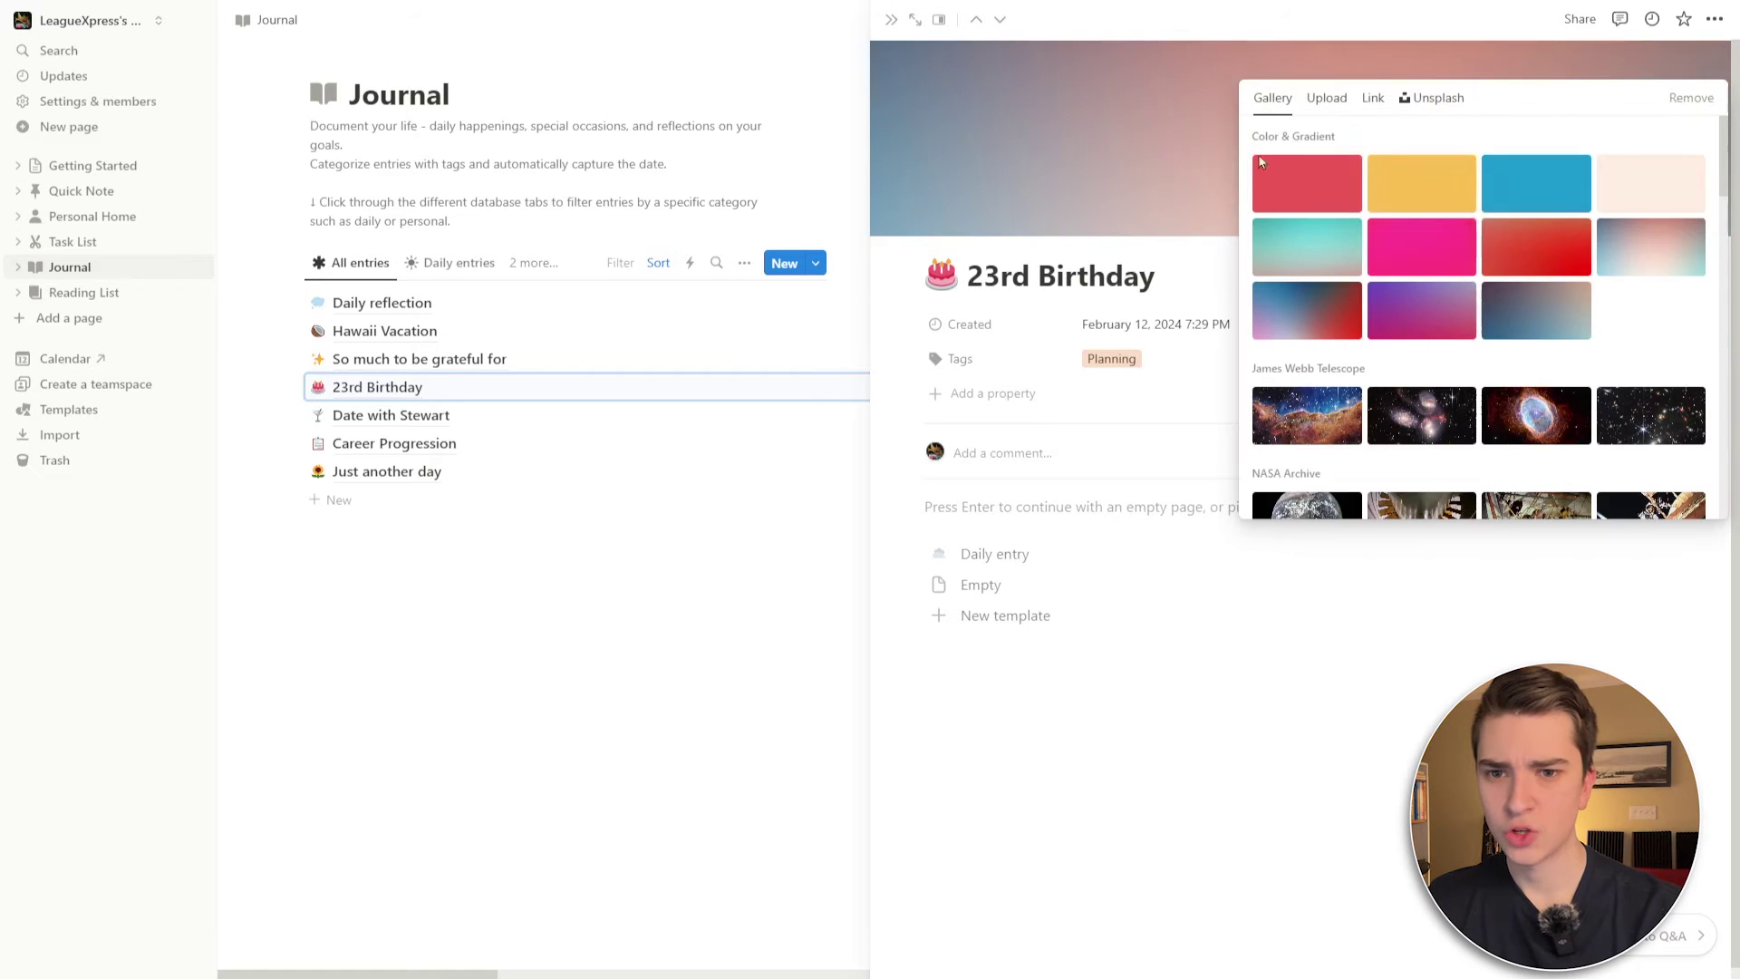
left_click(1441, 100)
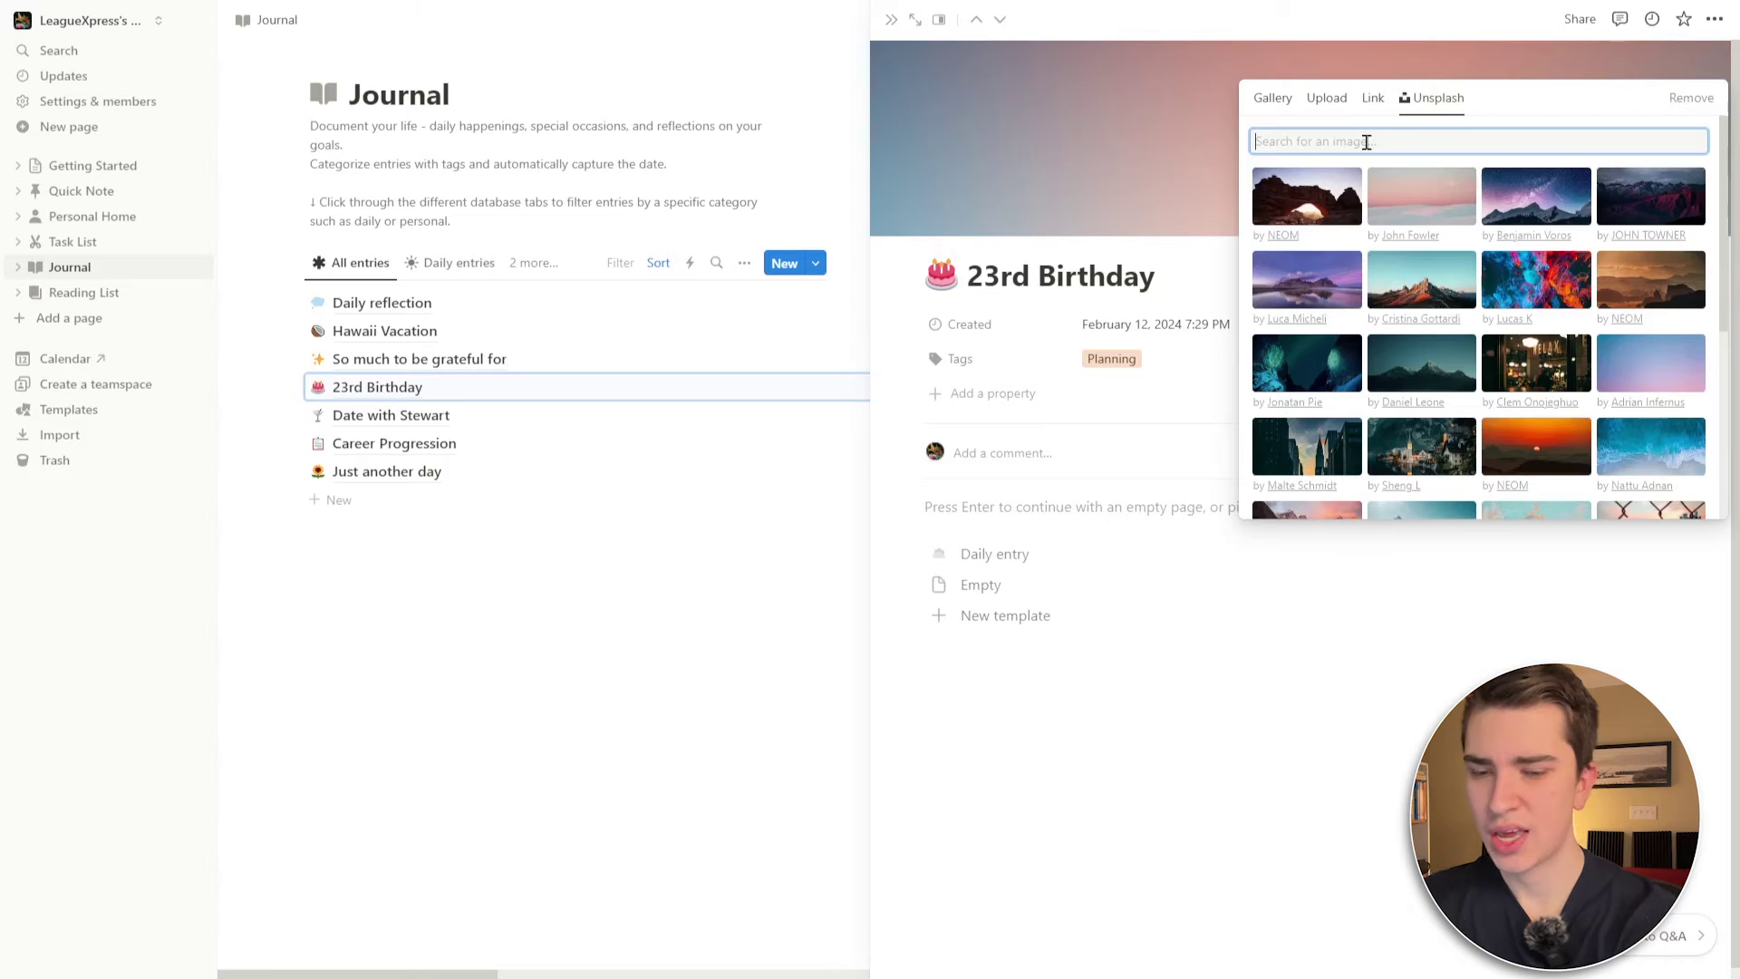
type("birthday")
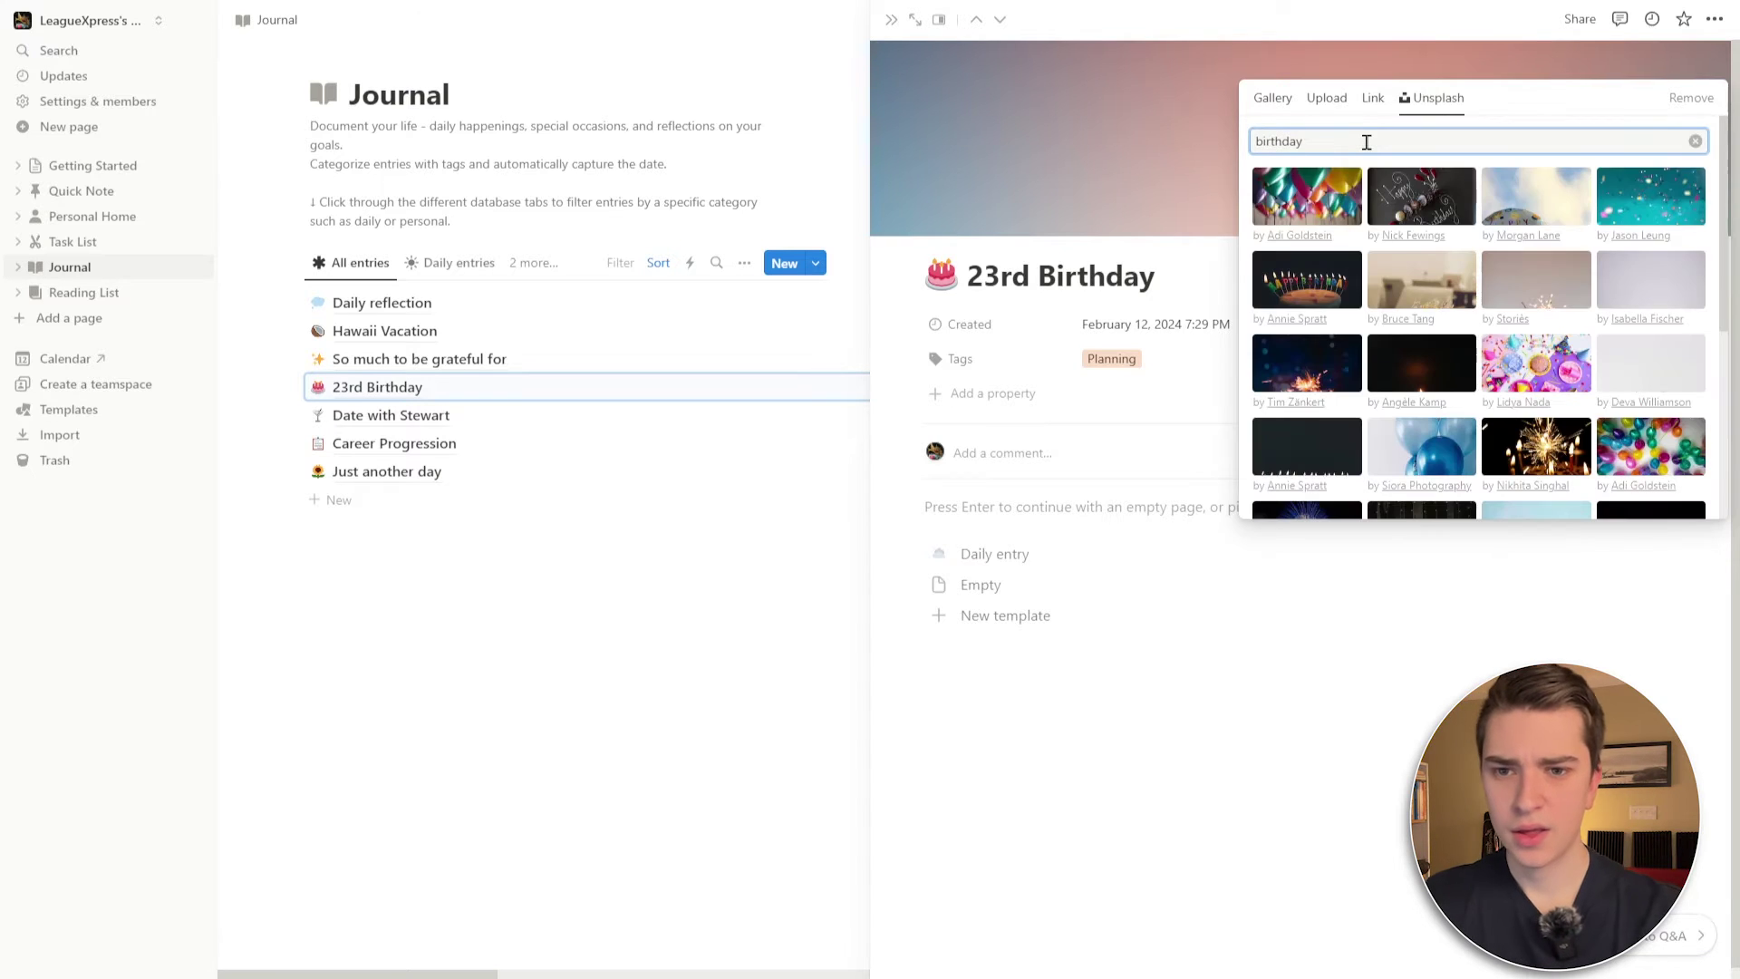
left_click(1299, 224)
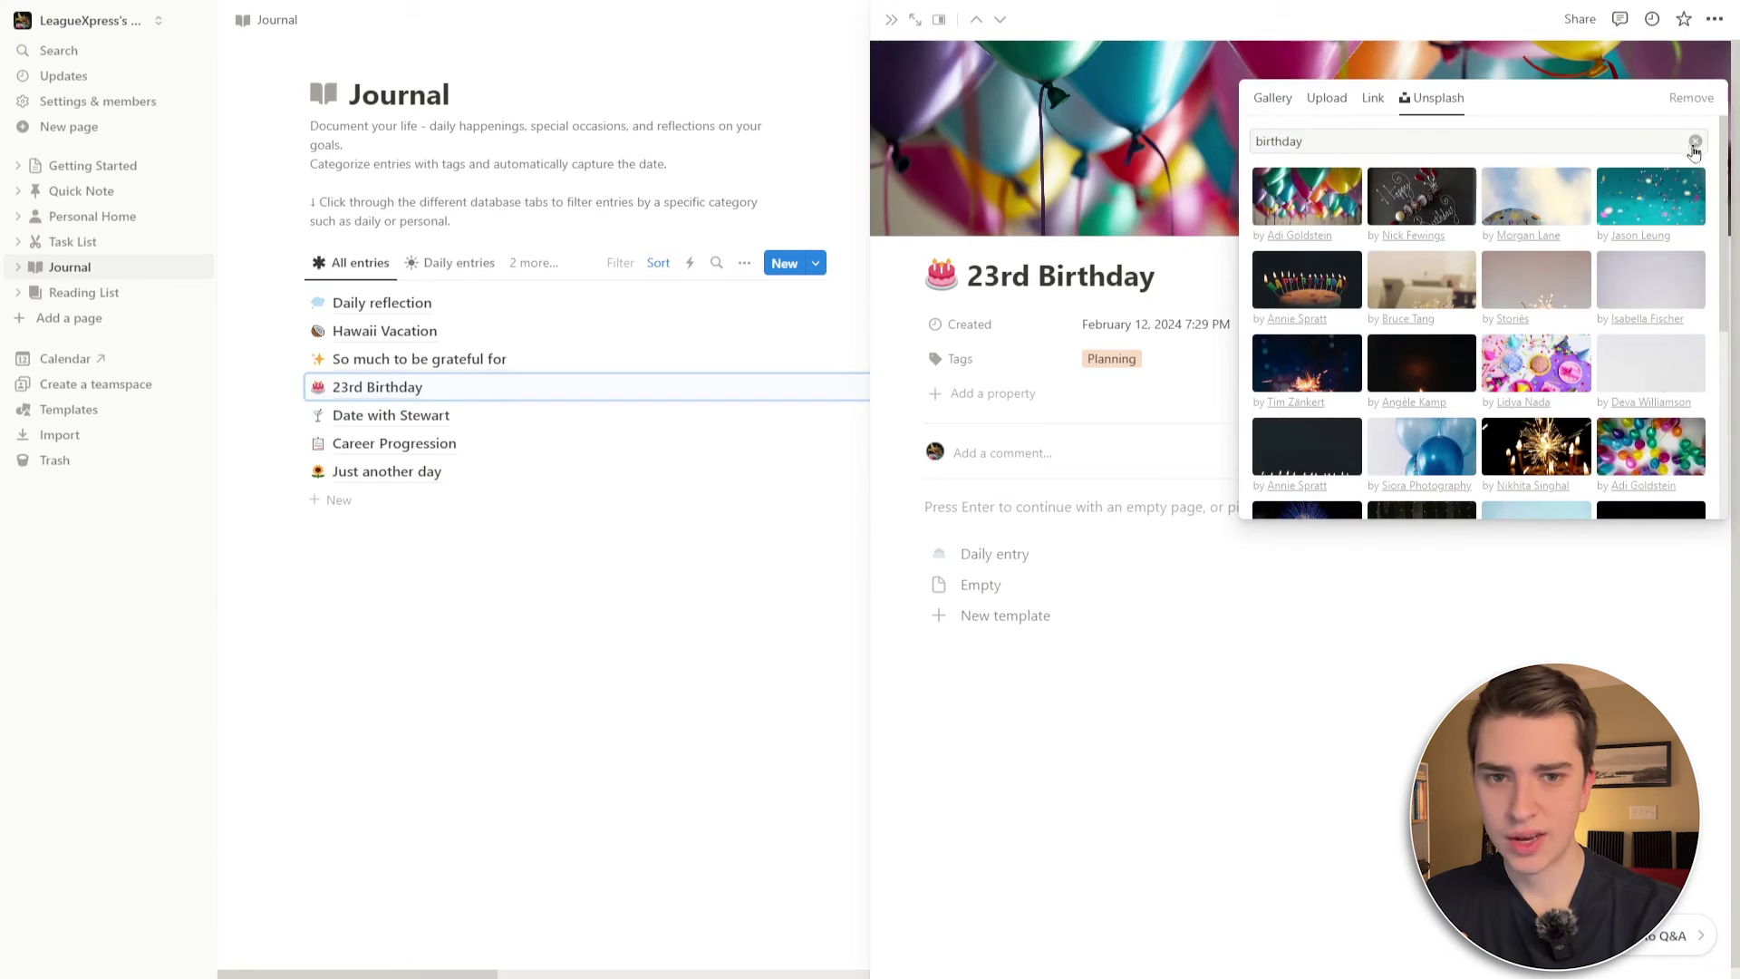
left_click(946, 251)
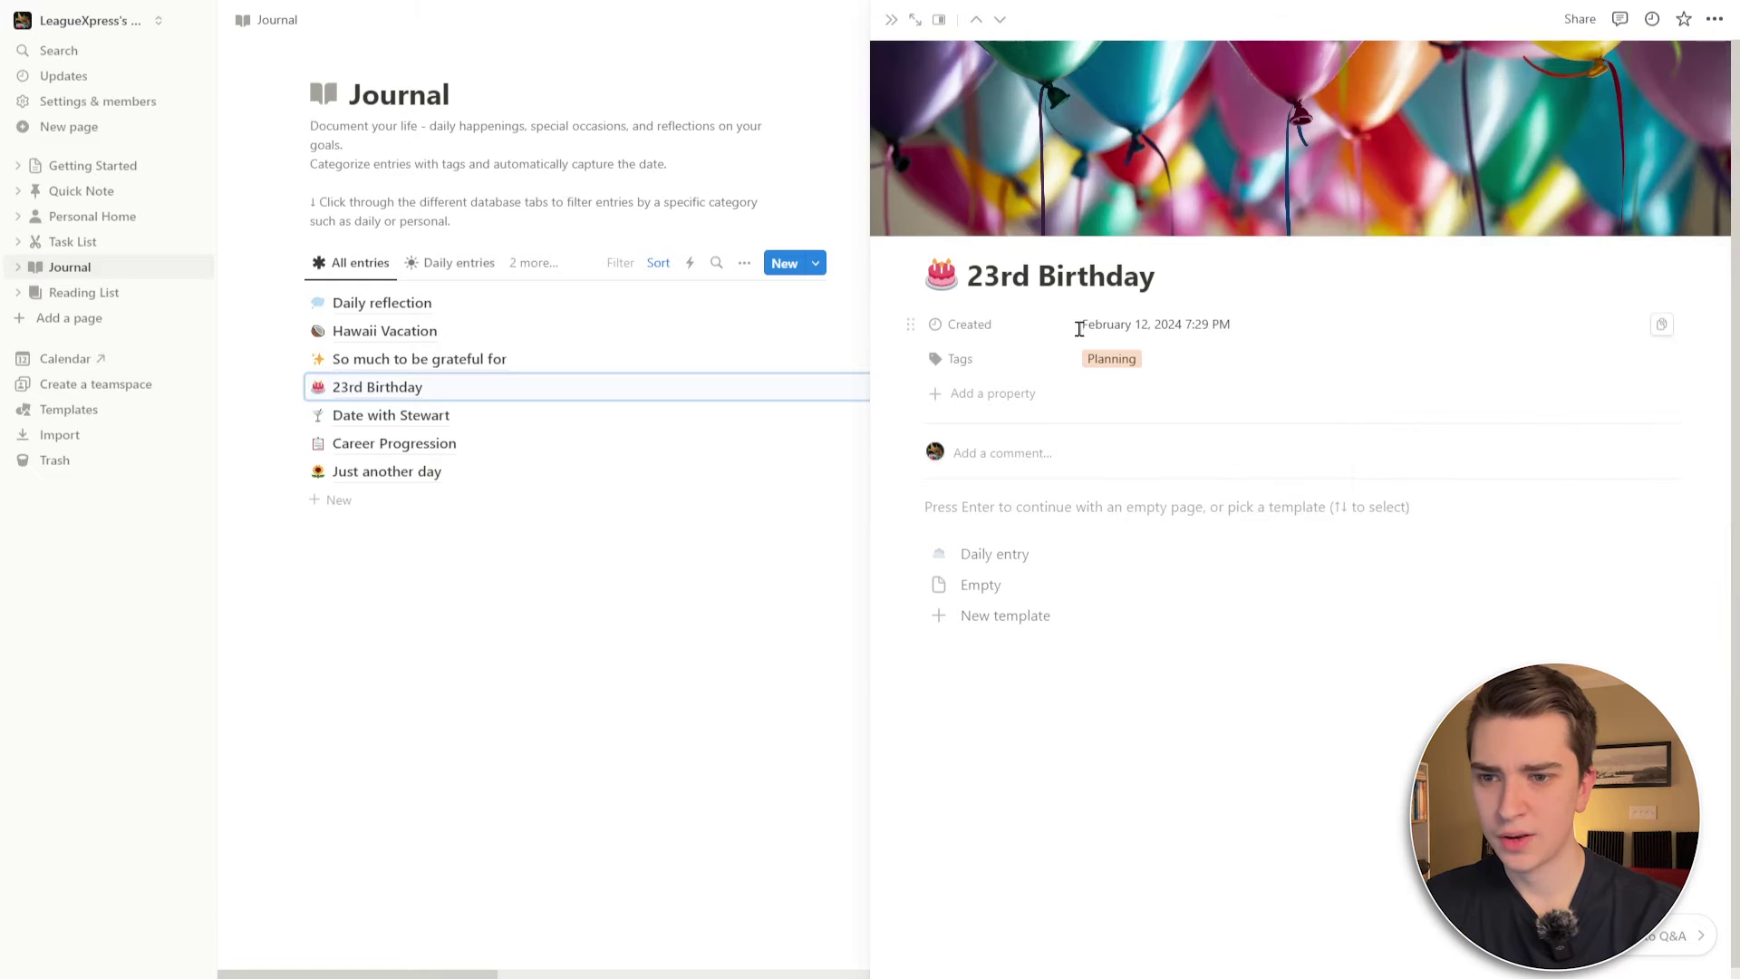
Add a Number property to the "23rd Birthday" journal entry
left_click(961, 393)
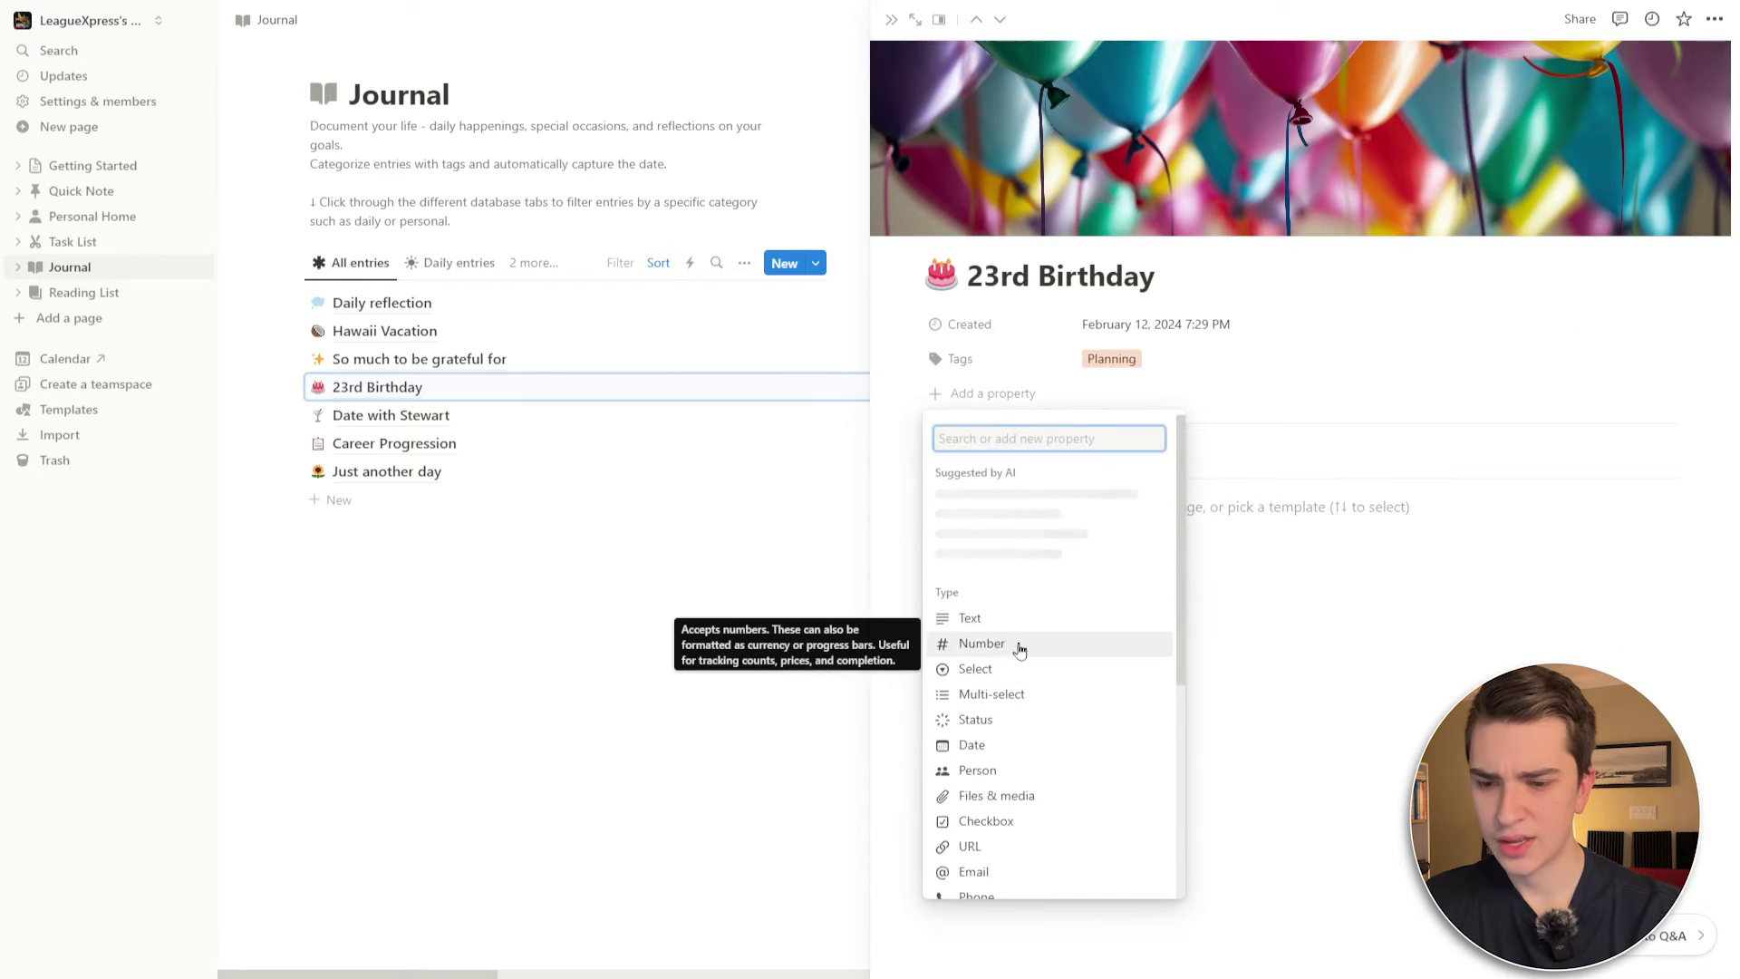
scroll(1017, 671, "down", 3)
left_click(1018, 614)
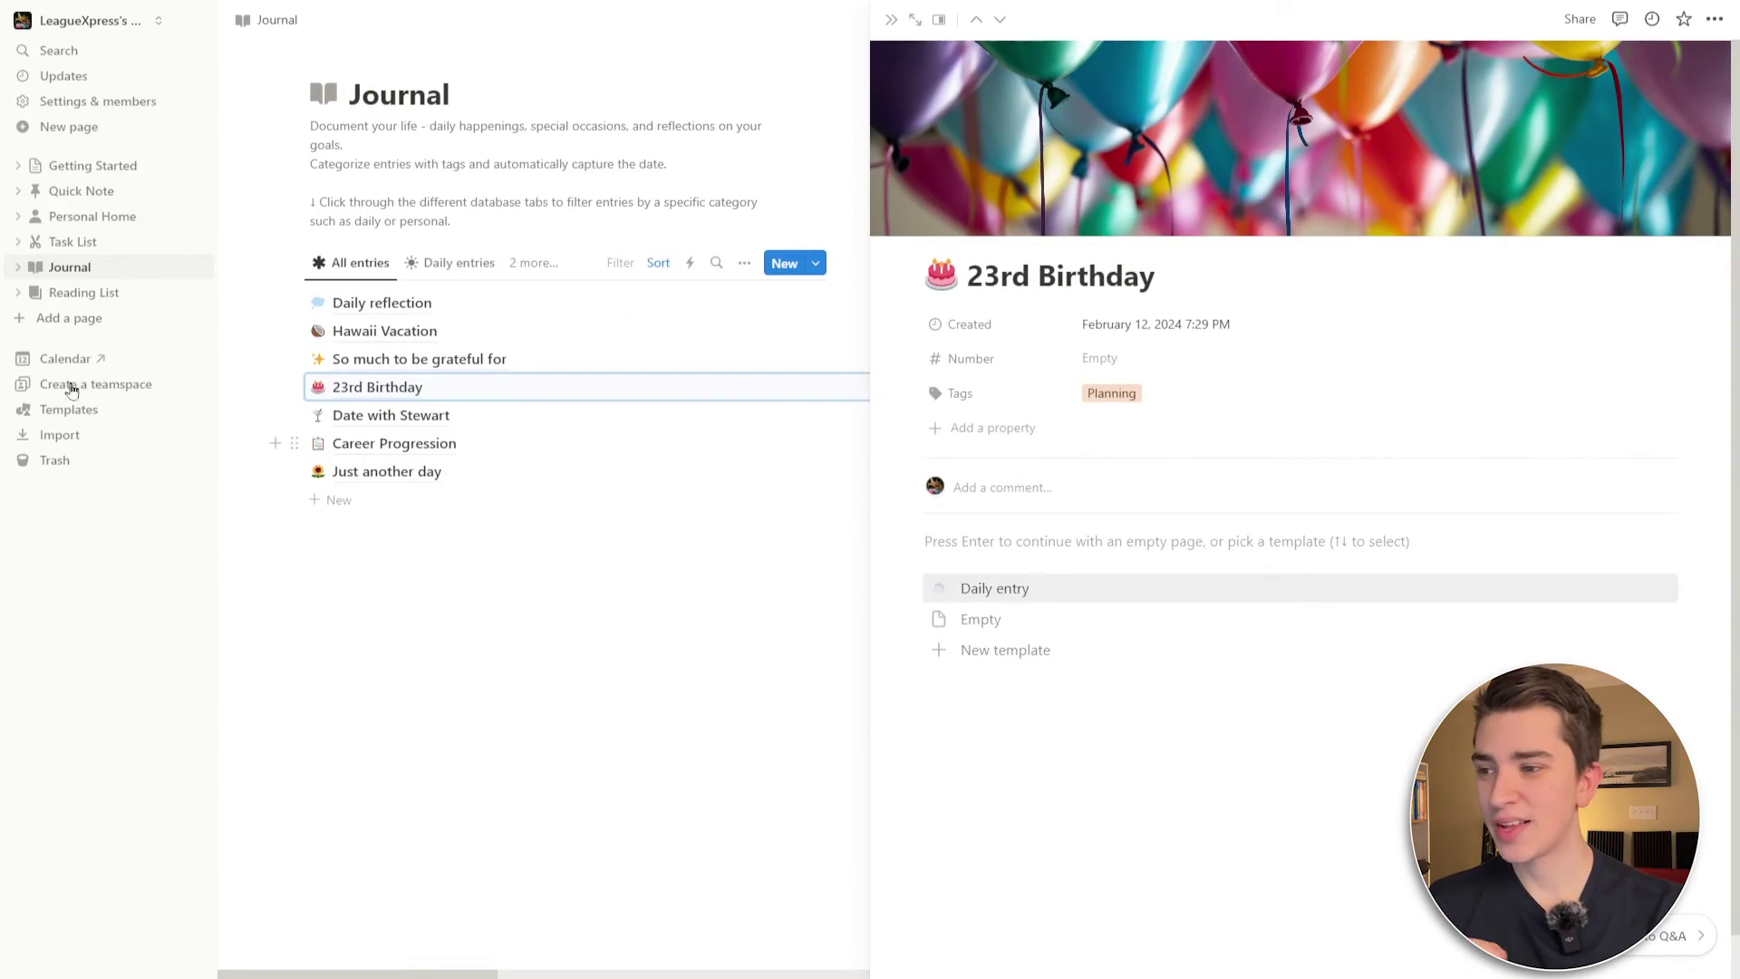
Open the Reading List and look through its Grouped by status, Books, Articles, Film + TV and Finished list views
left_click(60, 292)
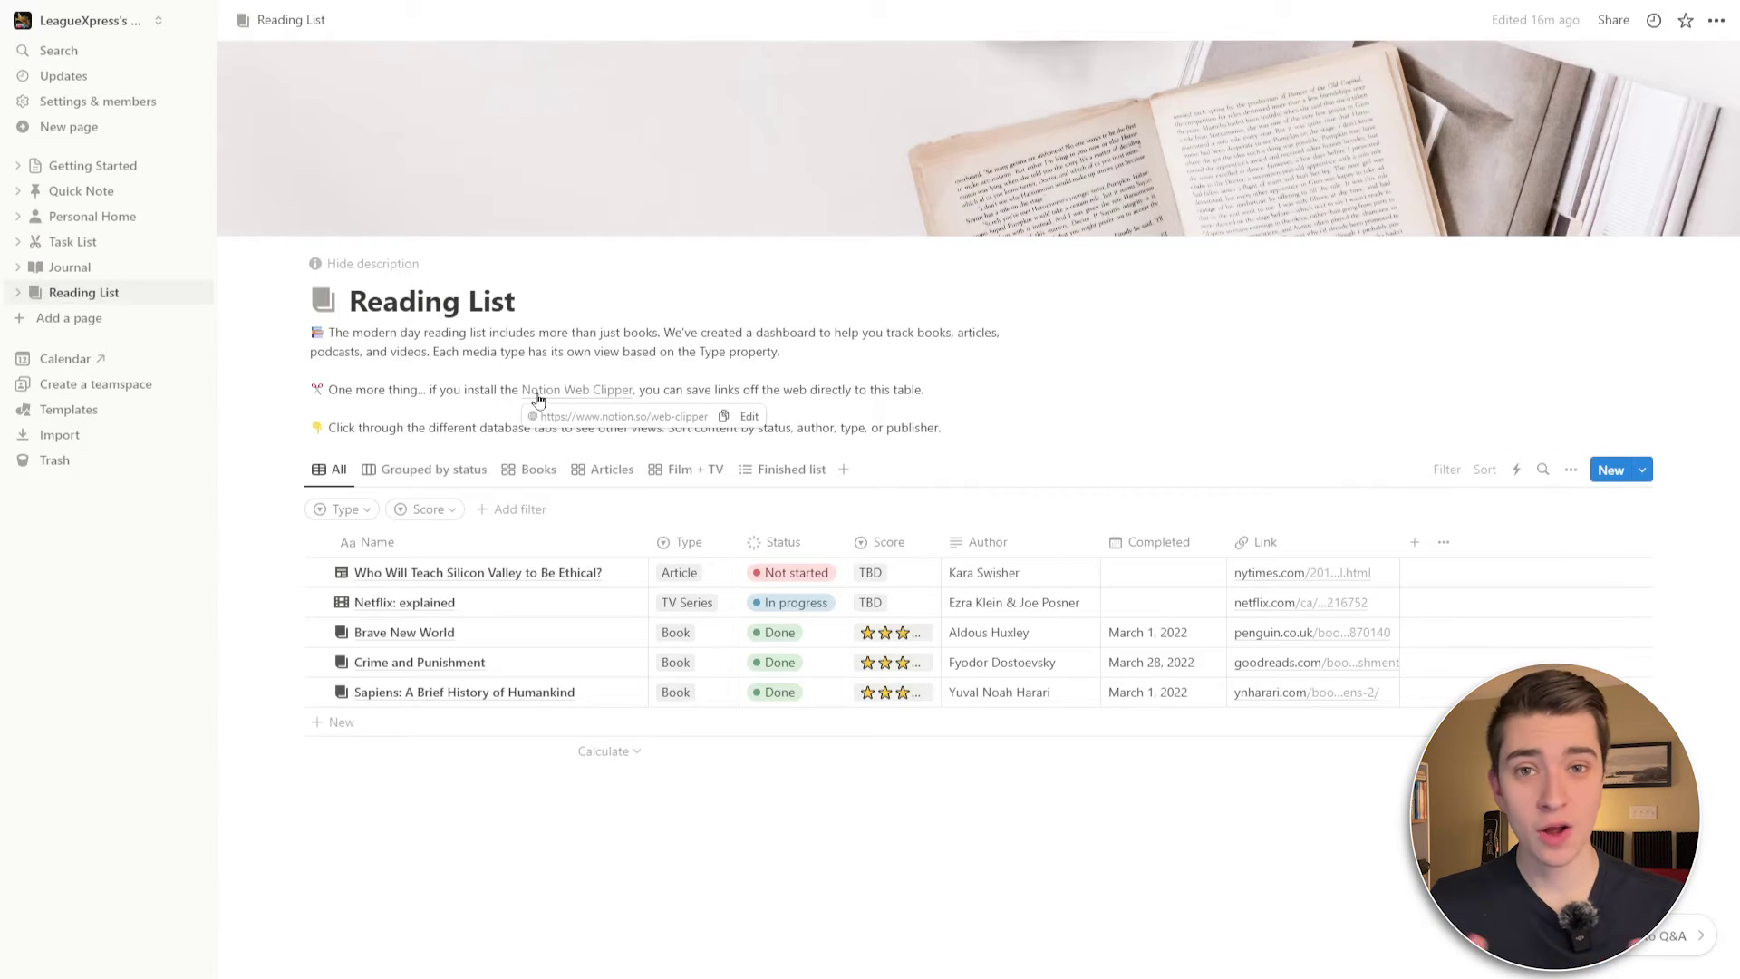
left_click(391, 470)
left_click(533, 470)
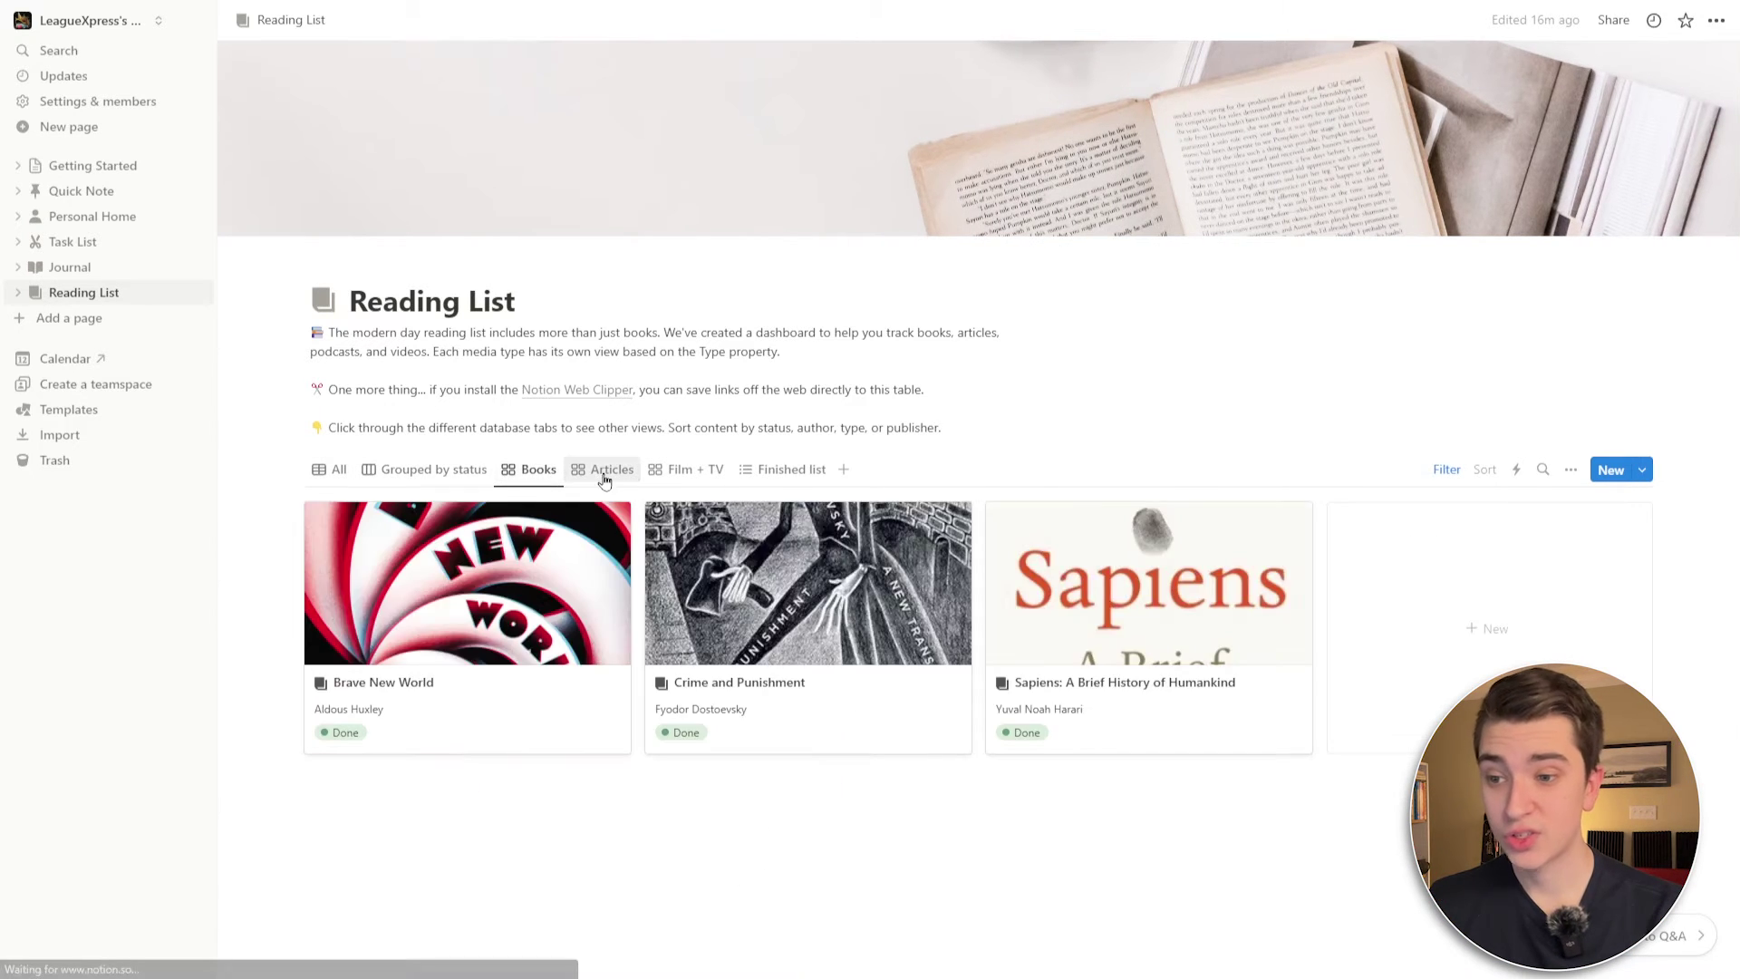
left_click(607, 469)
left_click(674, 483)
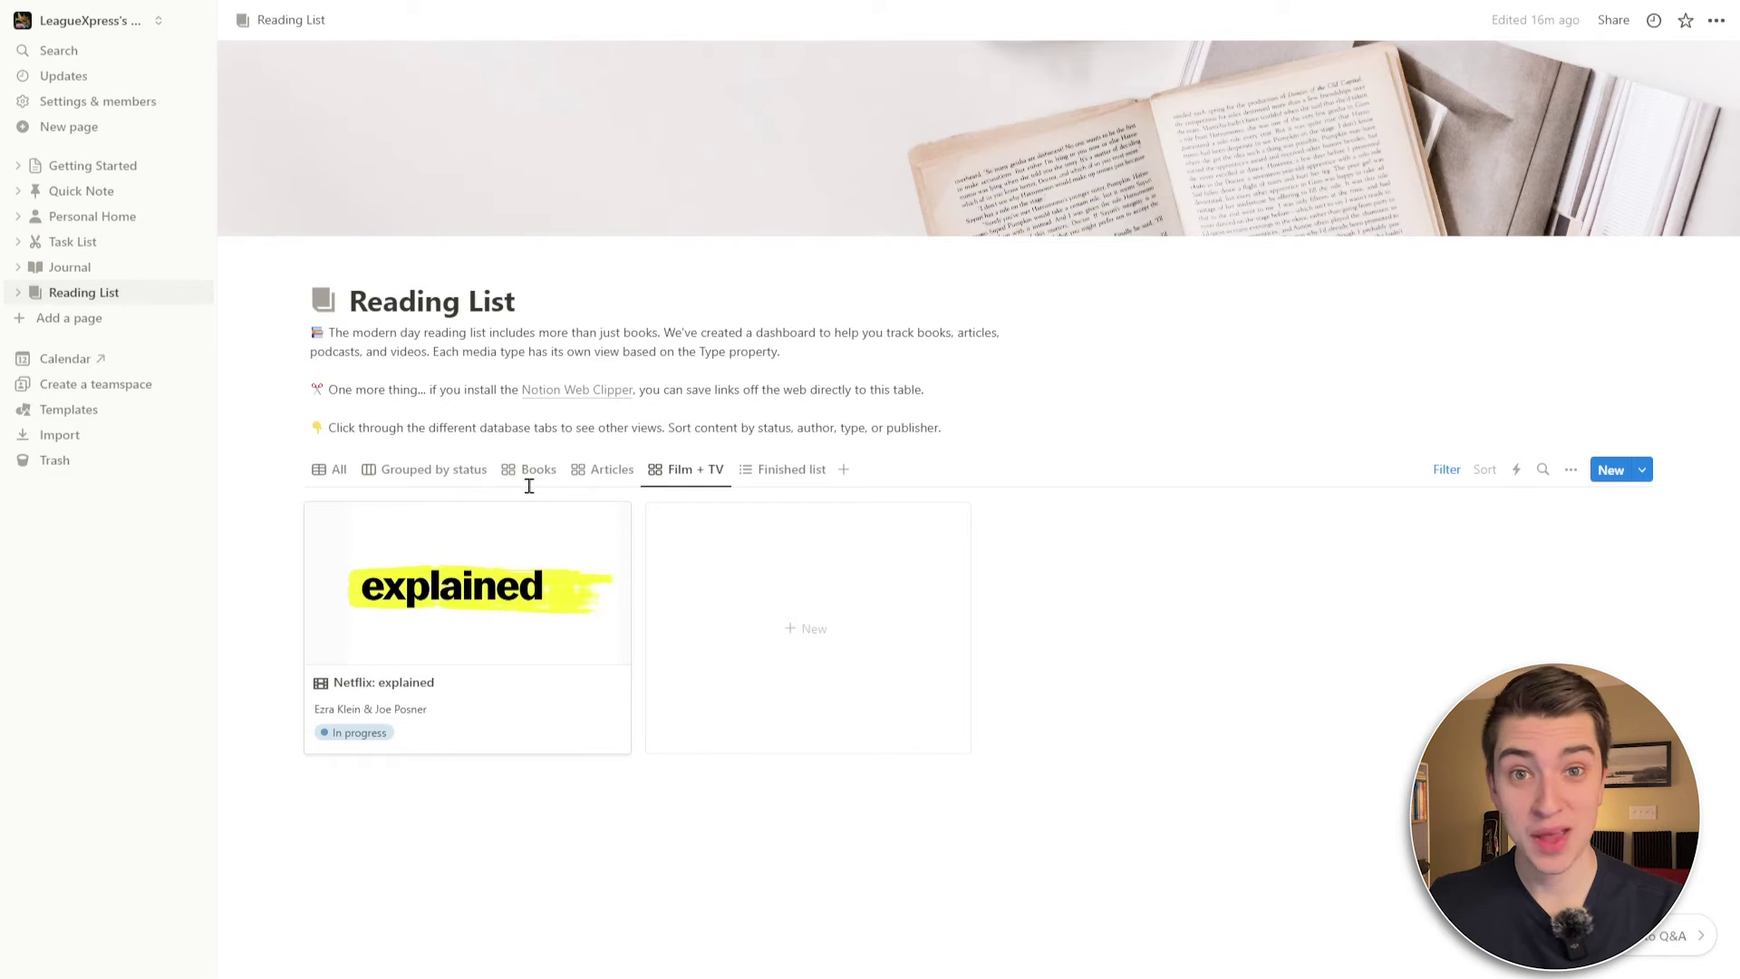
left_click(587, 481)
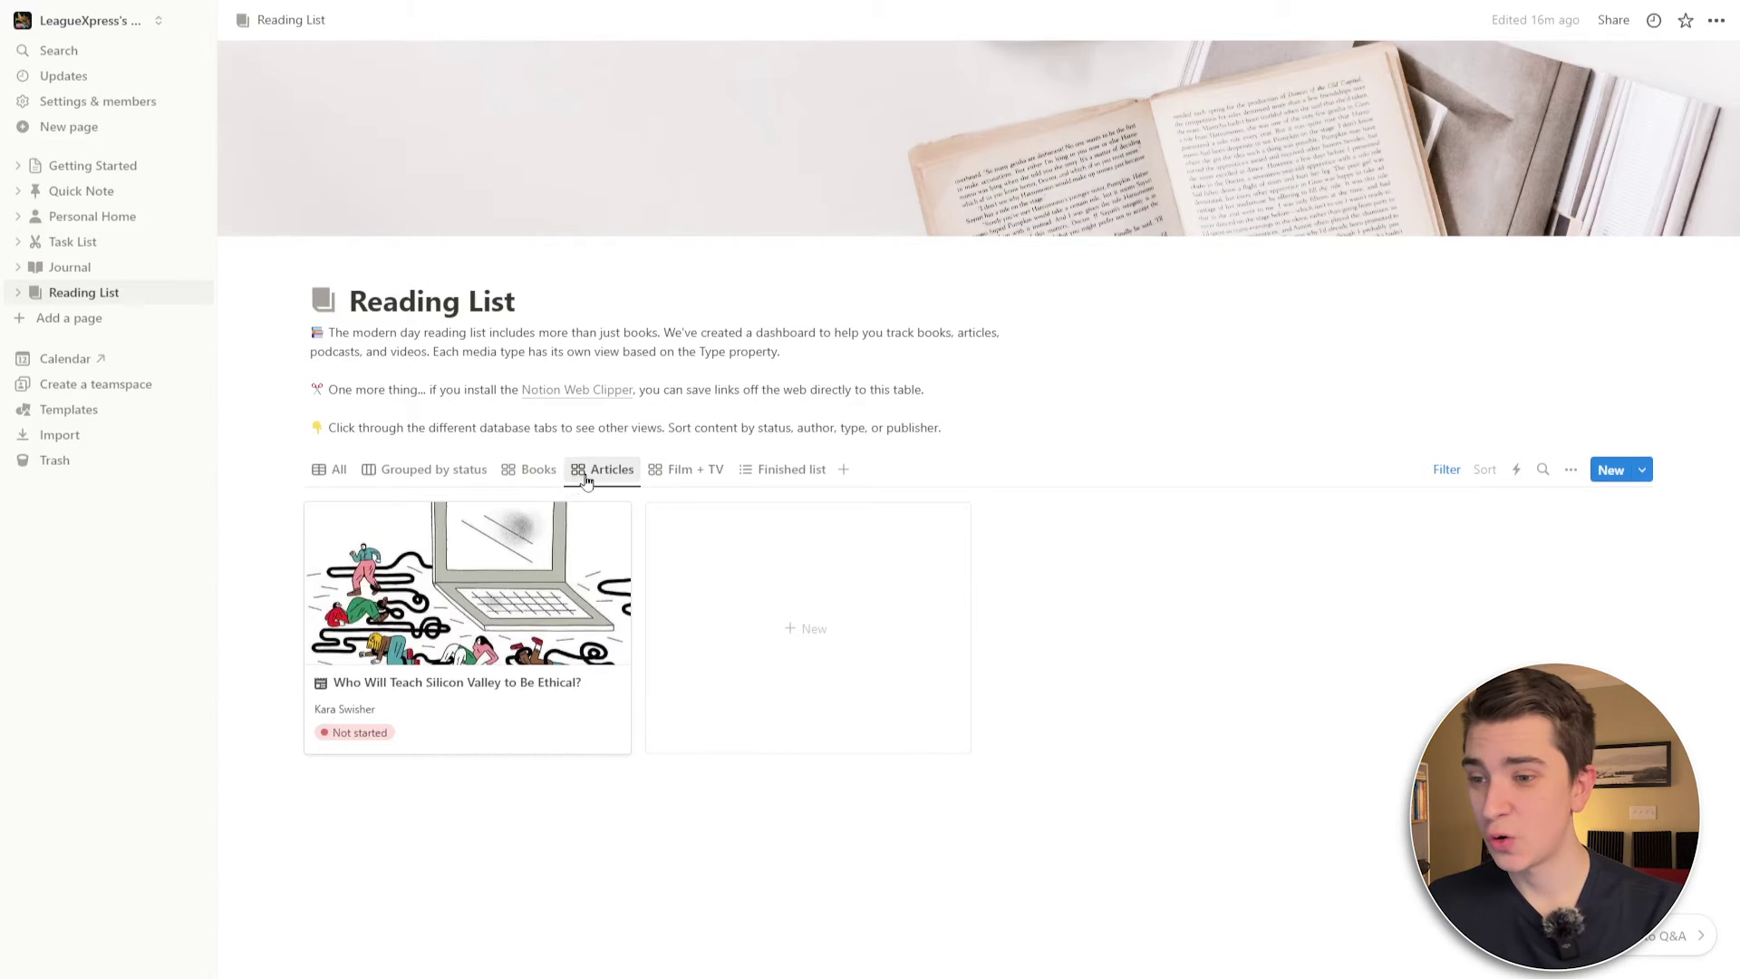
left_click(791, 477)
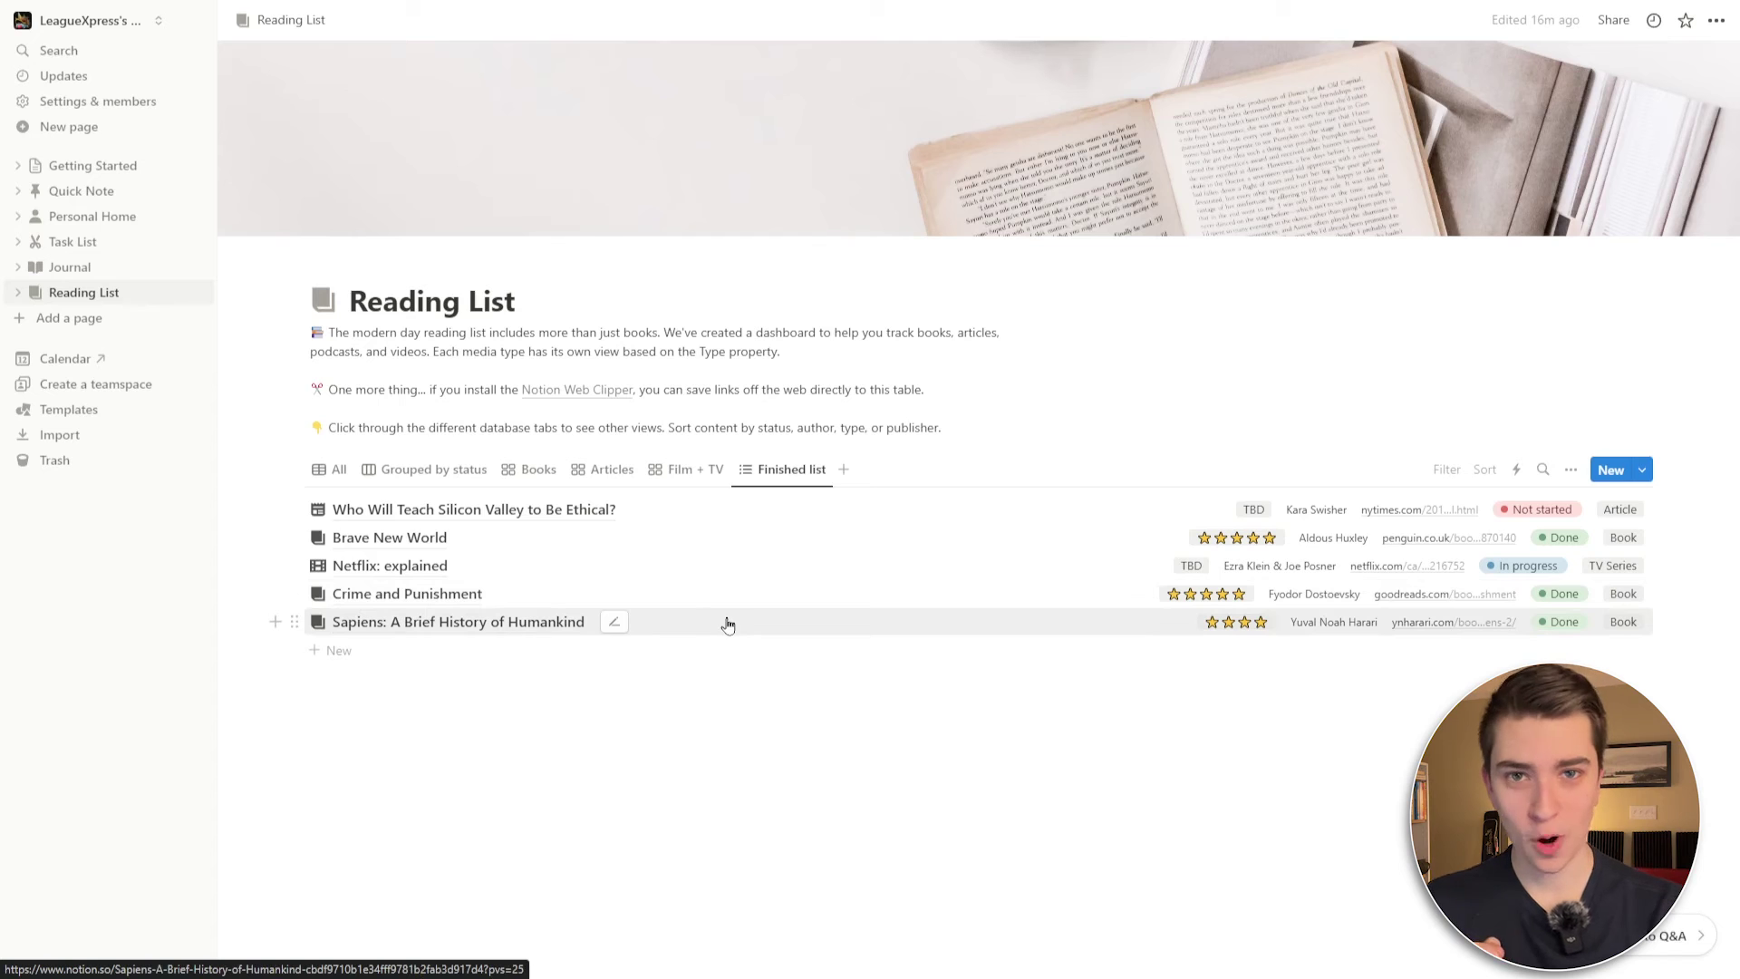
Create a new blank page in the workspace
left_click(65, 319)
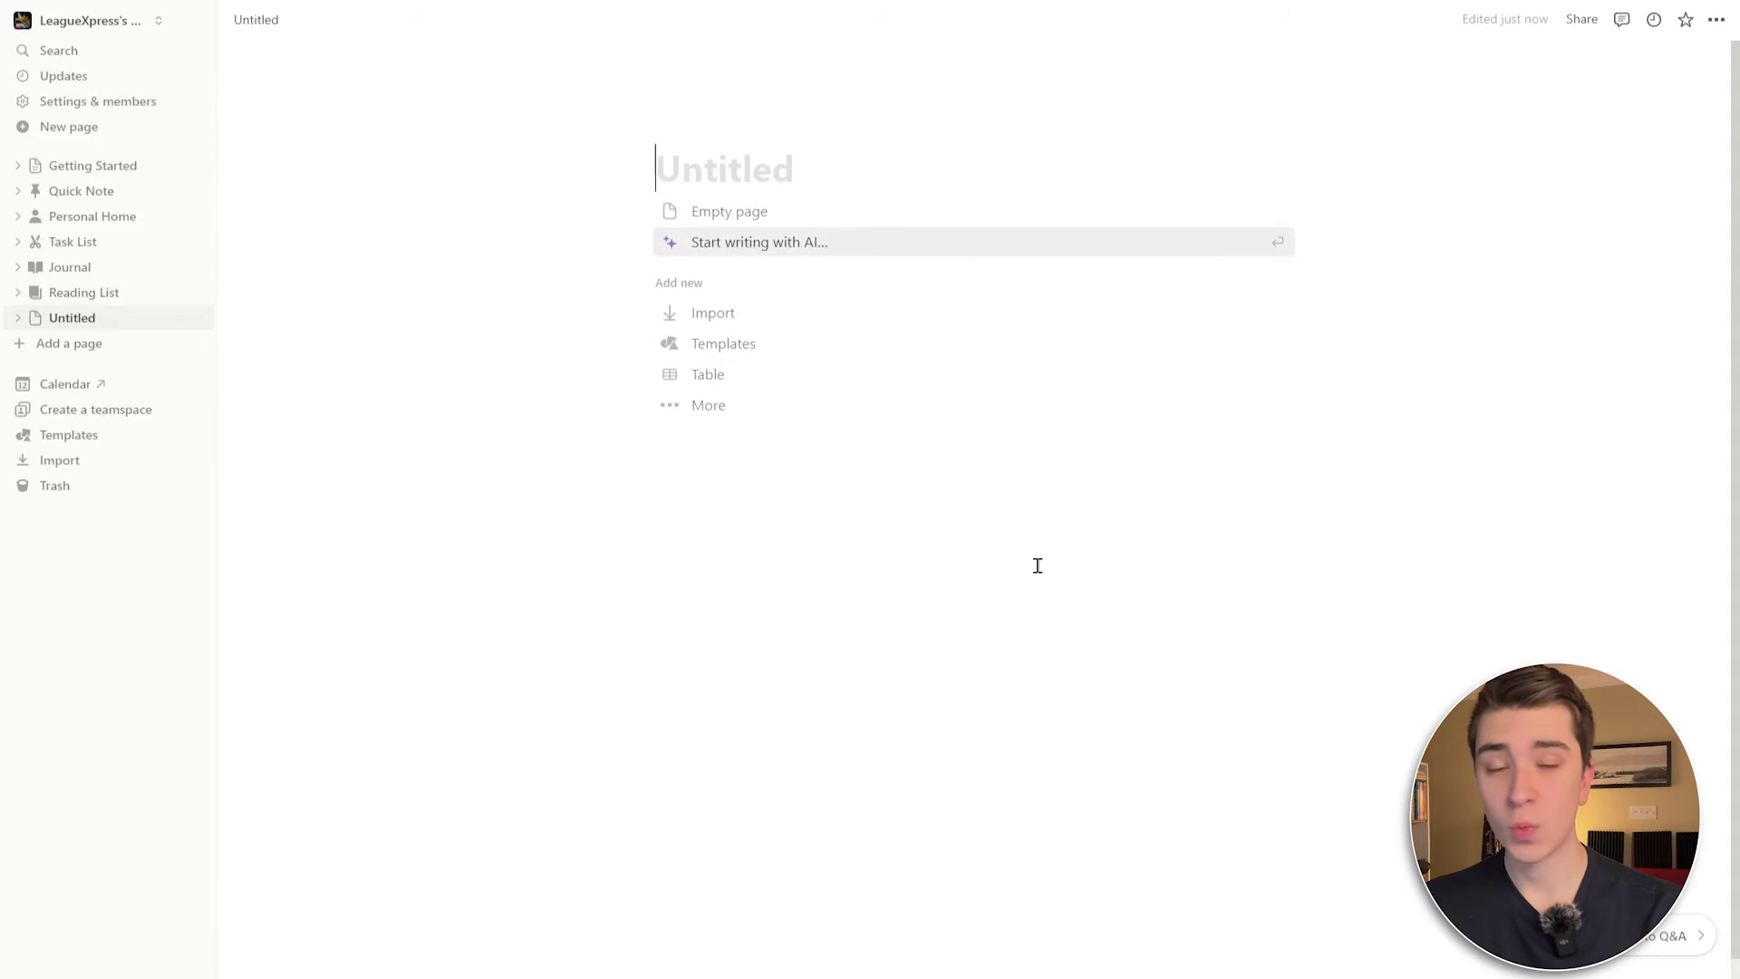